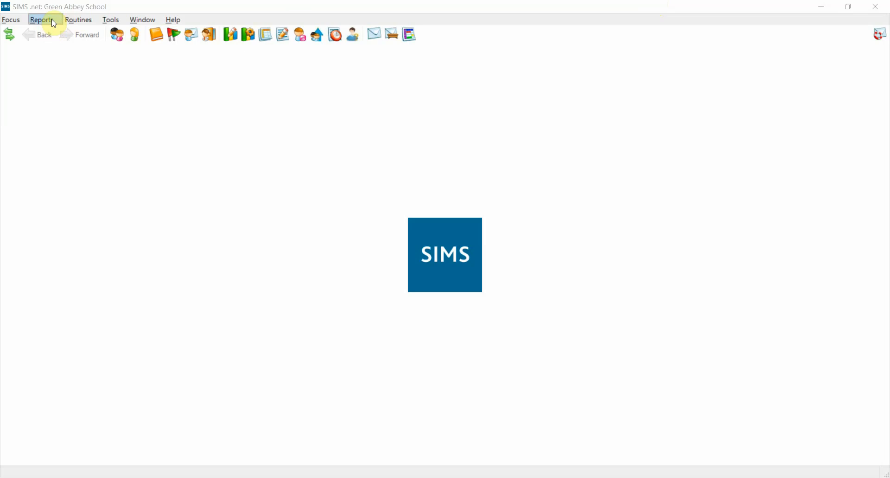
Step: Open the General Student List report
{"action": "left_click", "coordinate": [51, 20]}
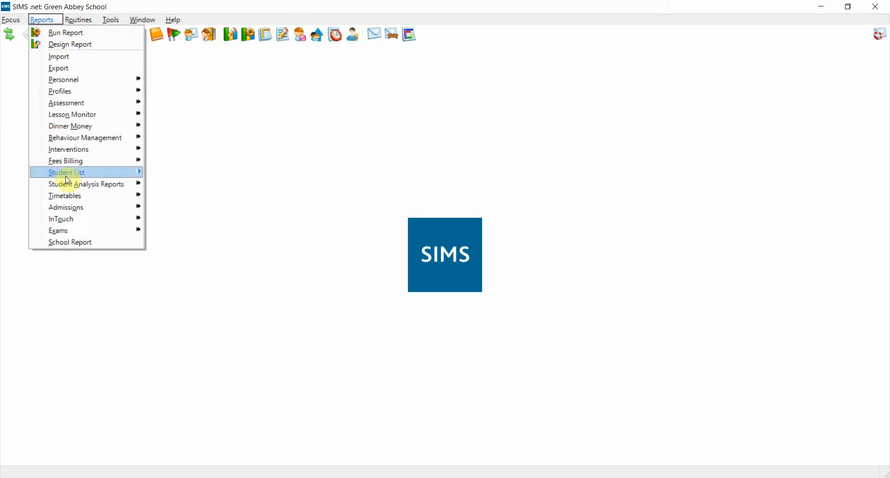
{"action": "mouse_move", "coordinate": [120, 174]}
{"action": "left_click", "coordinate": [180, 174]}
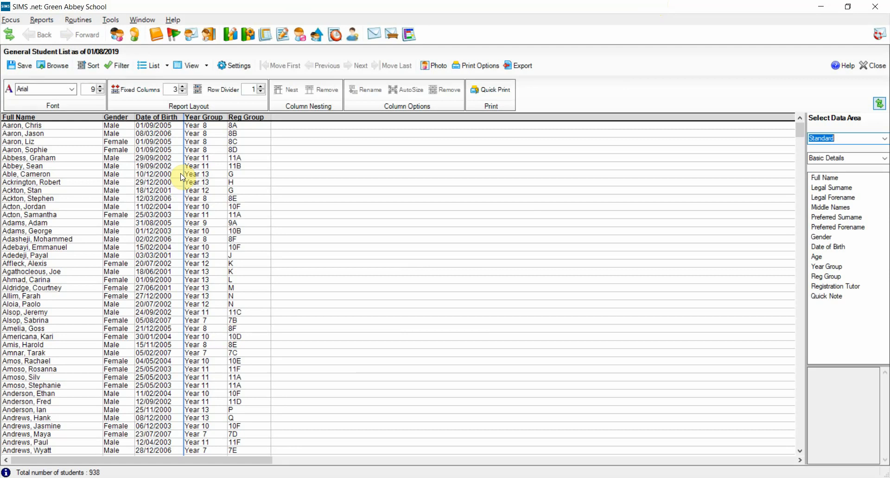
Step: Remove the Date of Birth and Year Group columns from the student list
{"action": "right_click", "coordinate": [168, 120]}
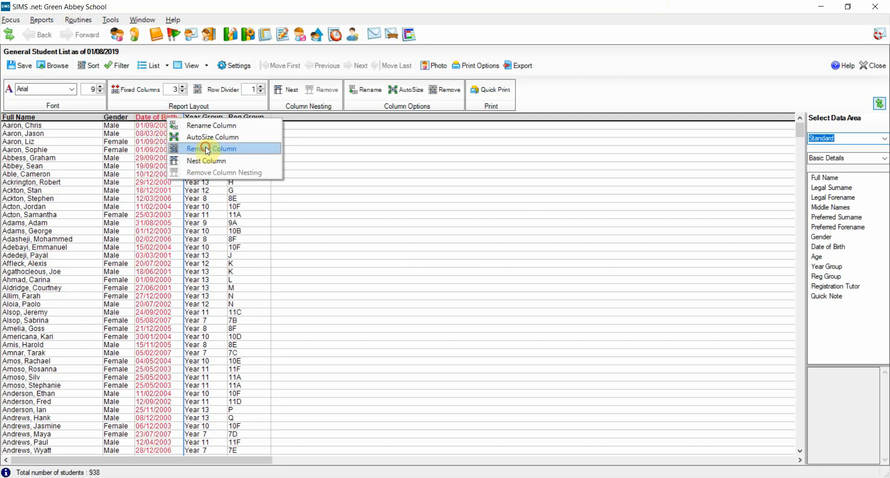
{"action": "left_click", "coordinate": [205, 147]}
{"action": "right_click", "coordinate": [166, 119]}
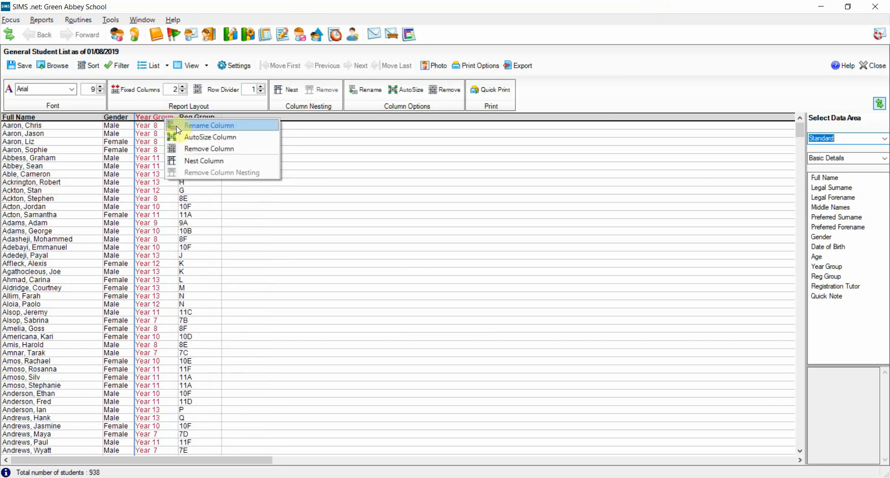
{"action": "left_click", "coordinate": [195, 148]}
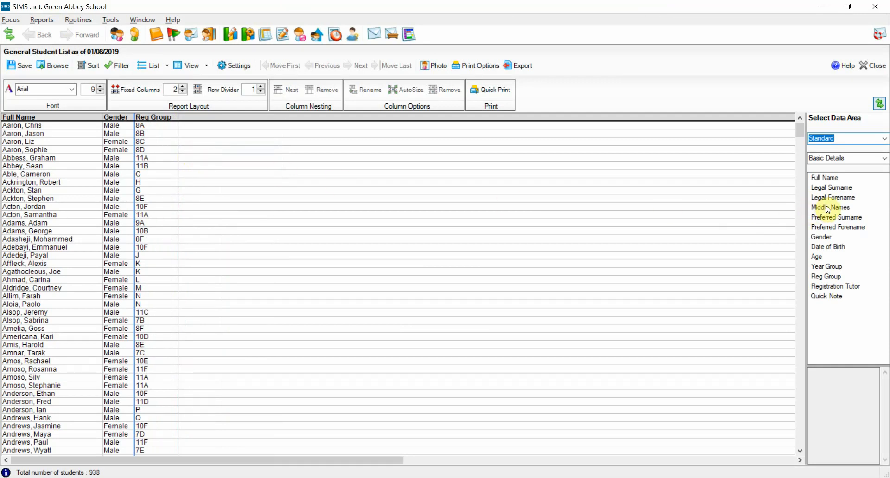
Step: Examine the fields and categories available in the Academic data area, and the categories in the Standard data area
{"action": "left_click", "coordinate": [885, 138]}
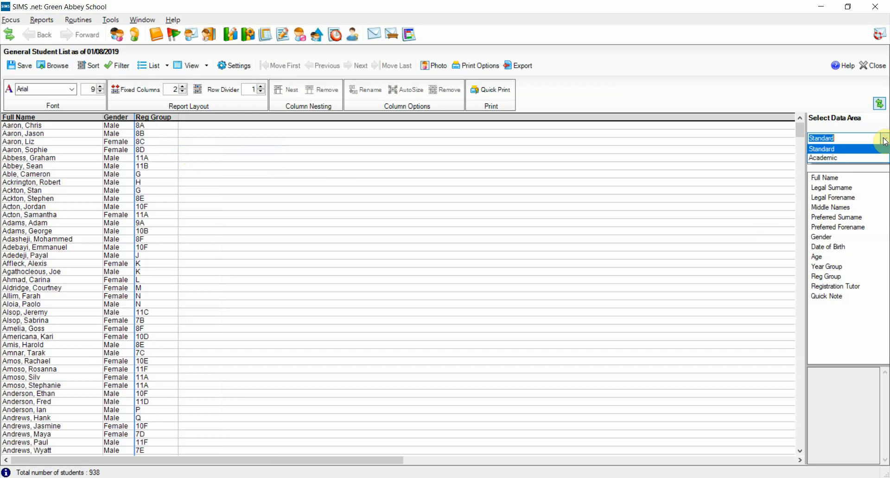
{"action": "left_click", "coordinate": [874, 158]}
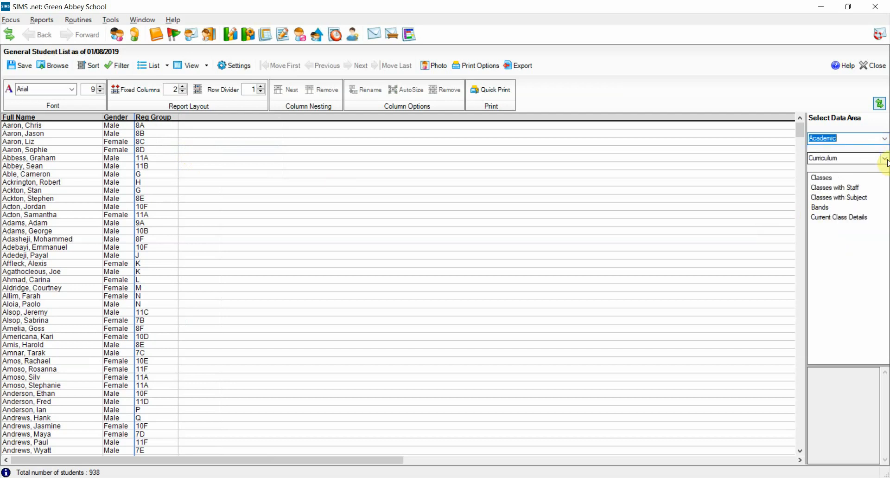
{"action": "left_click", "coordinate": [885, 159]}
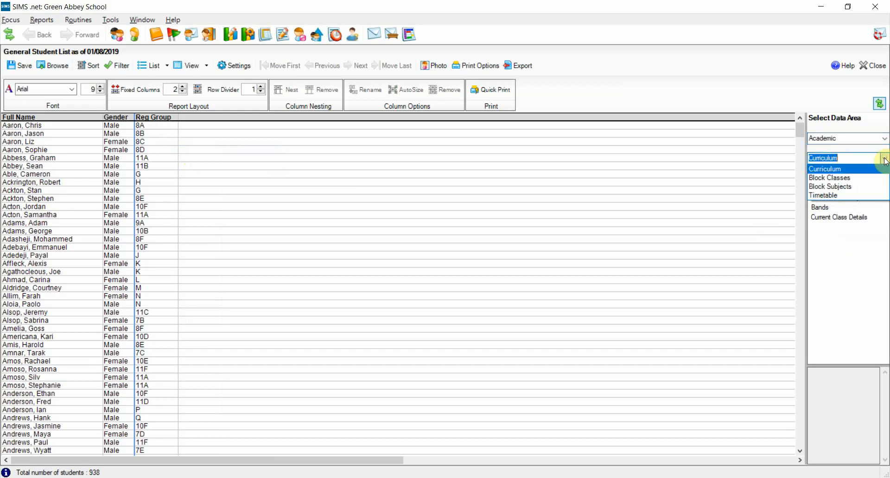
{"action": "left_click", "coordinate": [883, 139]}
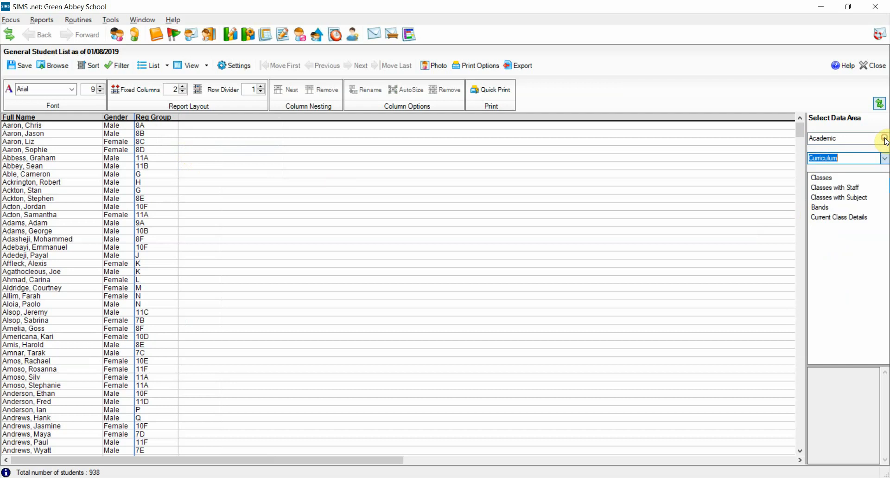
{"action": "left_click", "coordinate": [879, 140]}
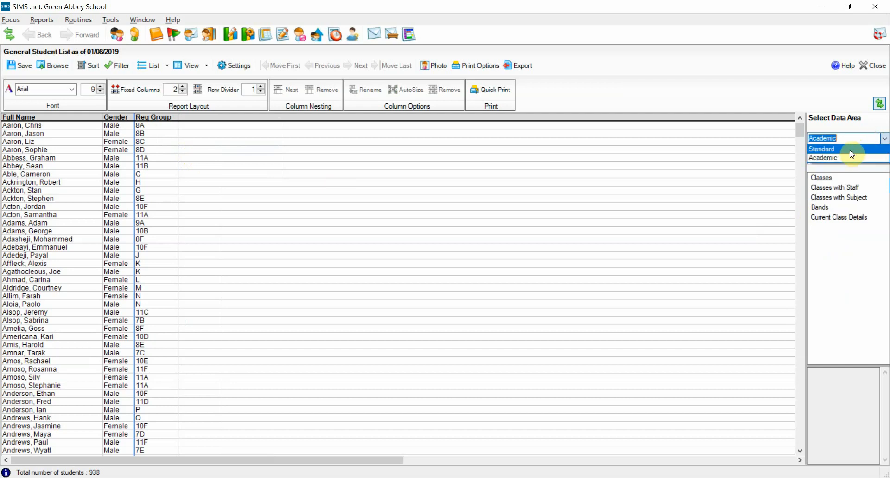
{"action": "left_click", "coordinate": [853, 149]}
{"action": "left_click", "coordinate": [885, 159]}
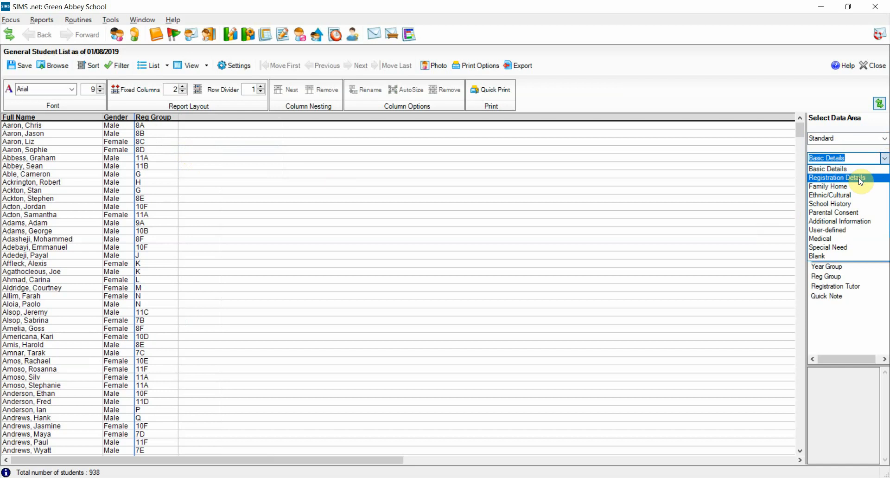
{"action": "left_click", "coordinate": [864, 309]}
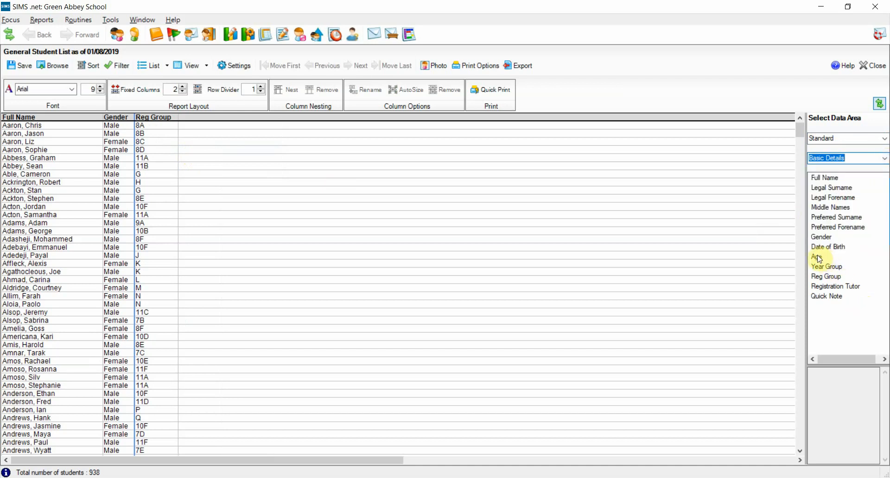
Step: Add the Age field from Basic Details as a column after Reg Group
{"action": "left_click_drag", "start_coordinate": [820, 260], "coordinate": [379, 192]}
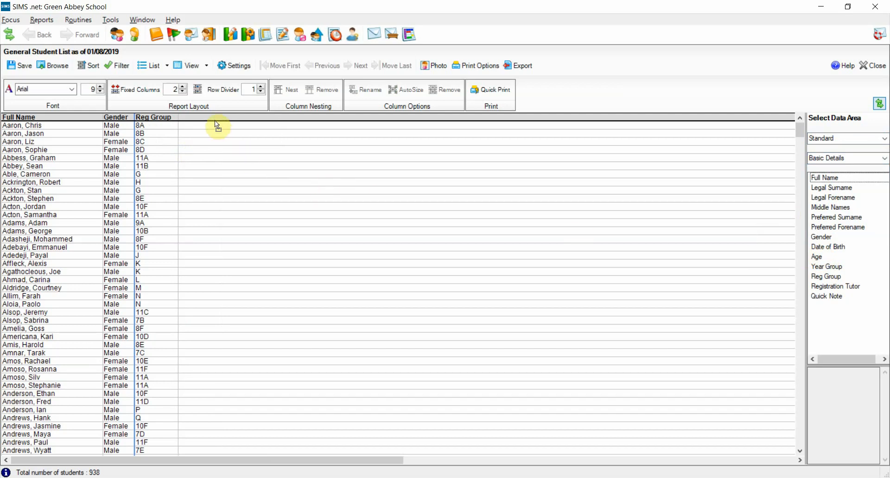
{"action": "left_click_drag", "start_coordinate": [215, 117], "coordinate": [214, 118]}
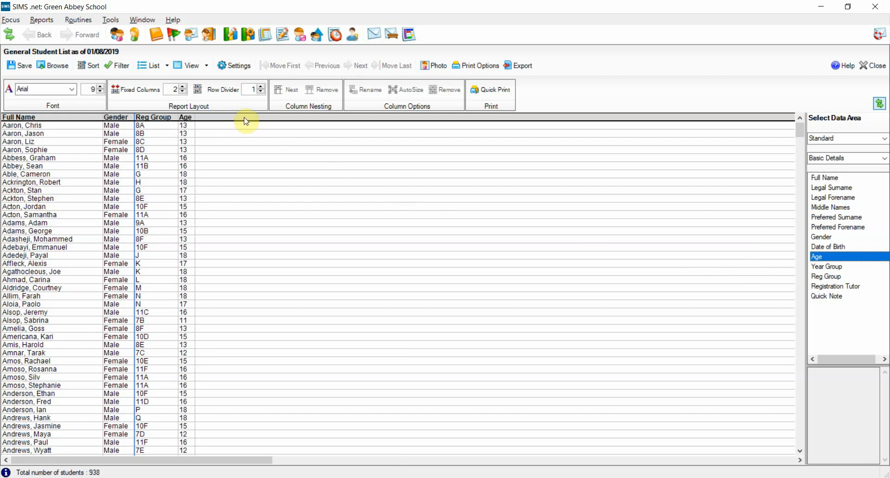
Step: Filter the student list to show only students in Year 8
{"action": "left_click", "coordinate": [118, 66]}
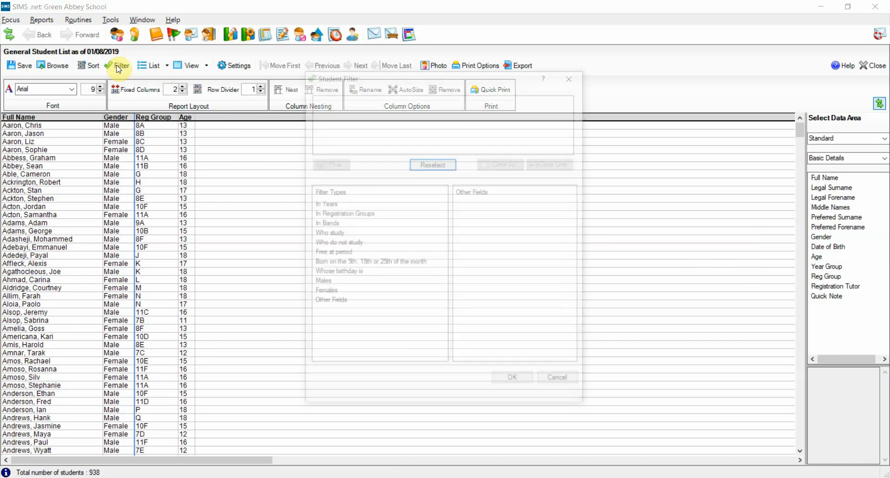
{"action": "double_click", "coordinate": [333, 205]}
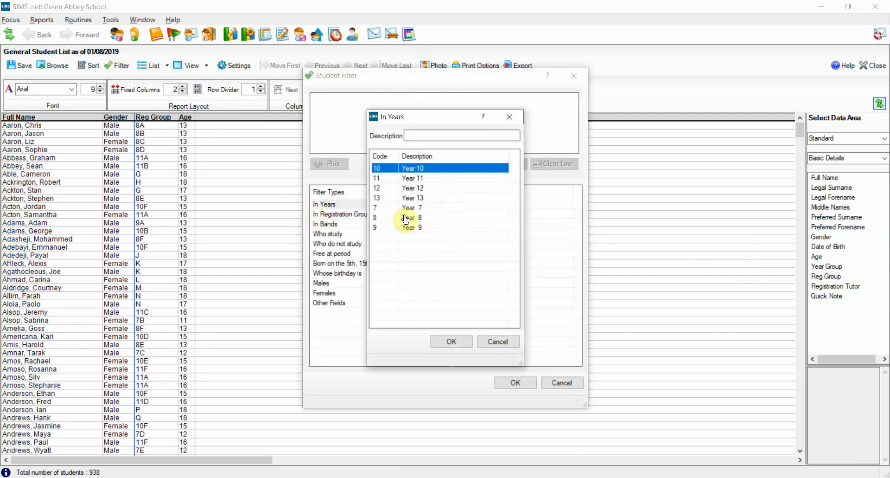
{"action": "left_click", "coordinate": [403, 216]}
{"action": "left_click", "coordinate": [451, 341]}
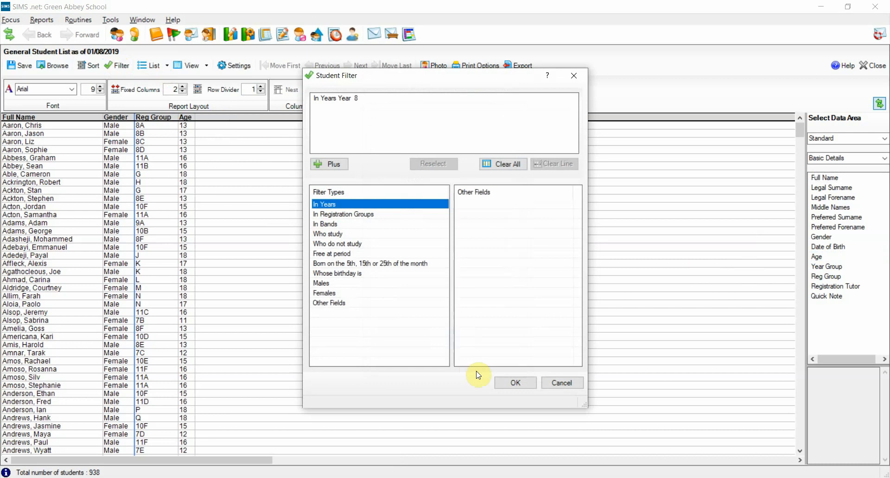
{"action": "left_click", "coordinate": [506, 384]}
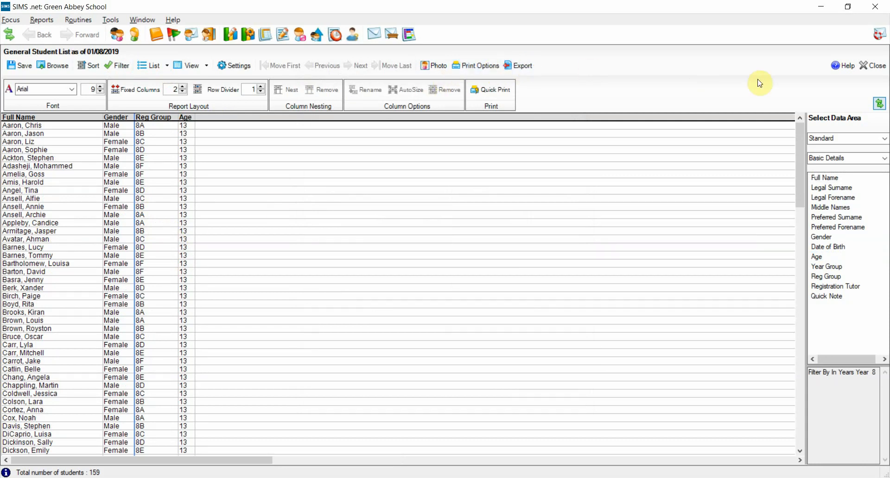
Step: Close the General Student List and start a Class List report
{"action": "left_click", "coordinate": [868, 66]}
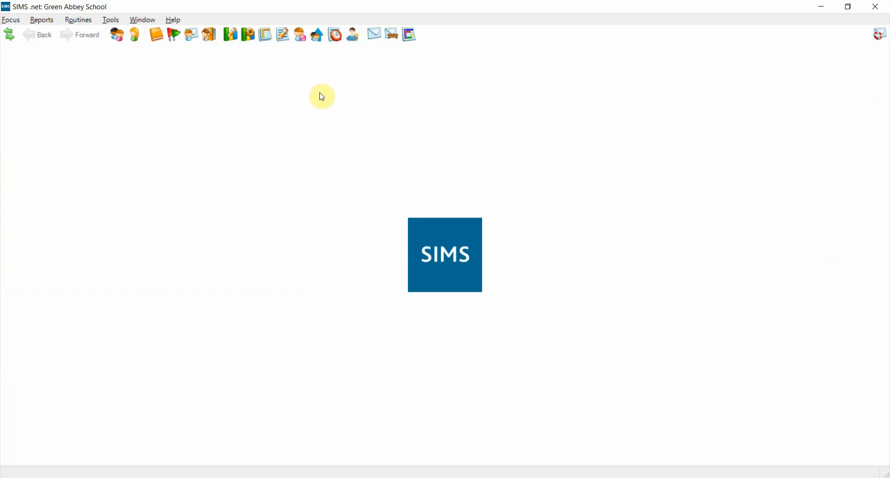
{"action": "left_click", "coordinate": [48, 21]}
{"action": "mouse_move", "coordinate": [53, 171]}
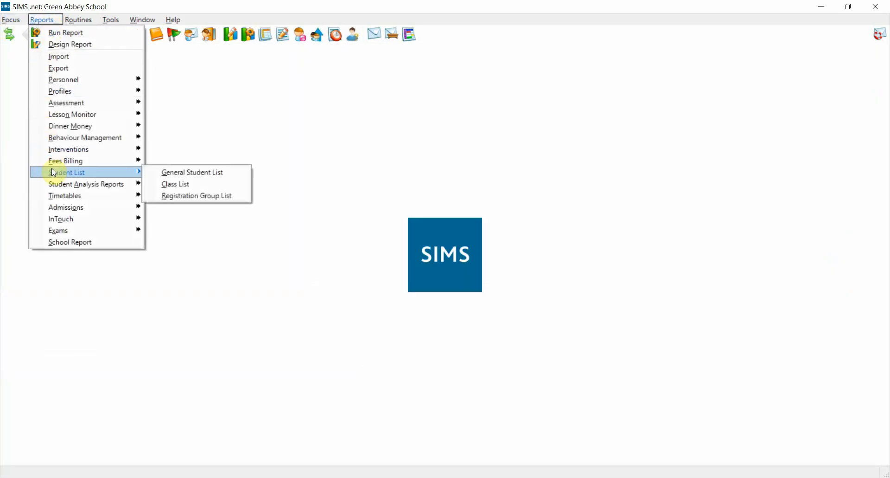
{"action": "left_click", "coordinate": [169, 185]}
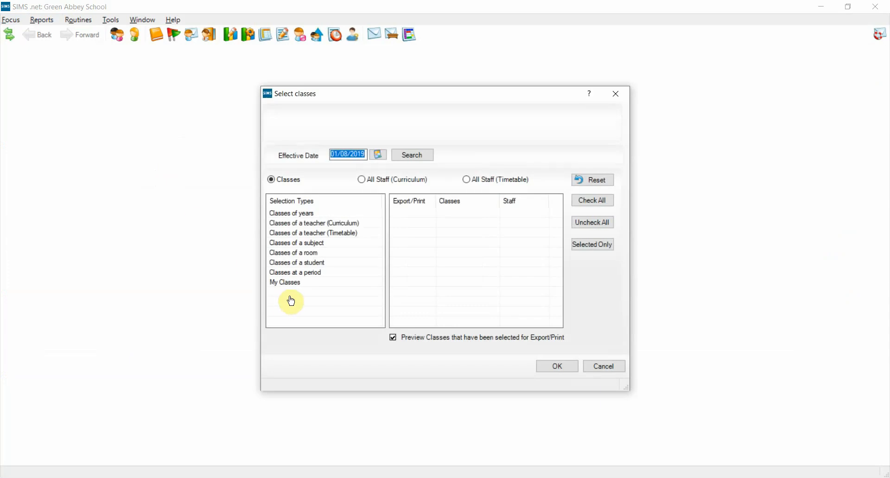
Step: Set the effective date for the class selection to 02/09/2019
{"action": "left_click", "coordinate": [378, 153]}
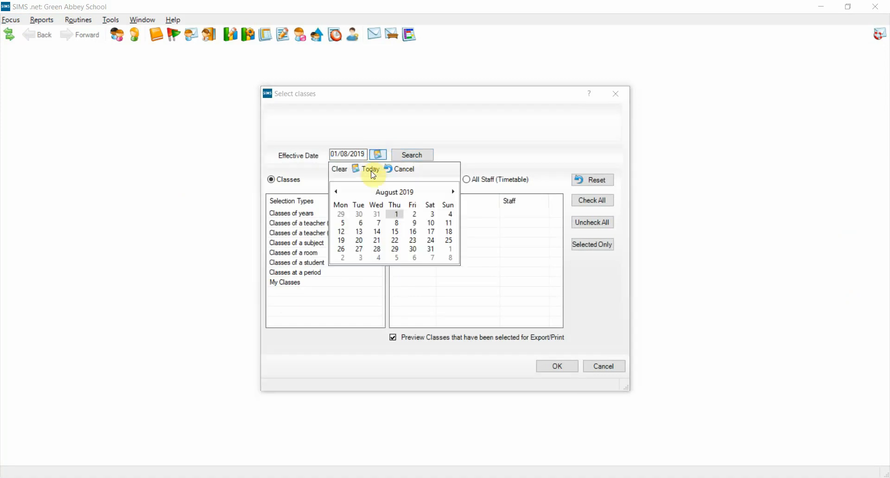
{"action": "left_click", "coordinate": [453, 191]}
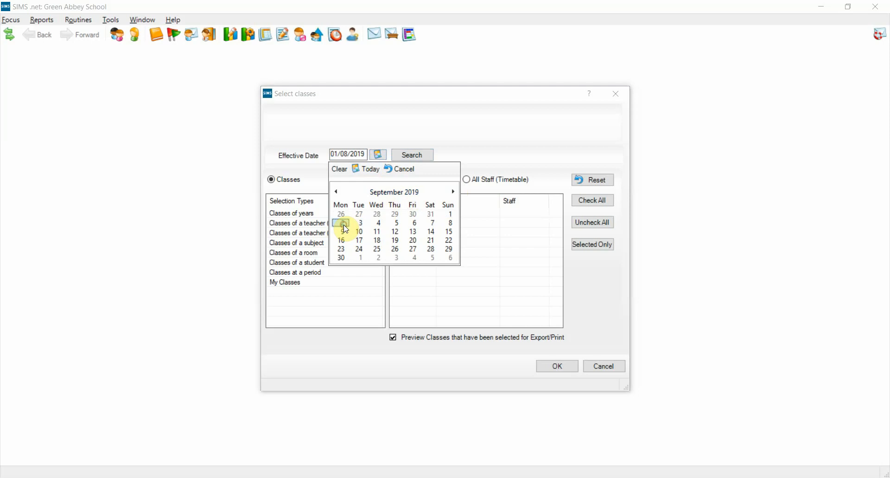
{"action": "left_click", "coordinate": [343, 223]}
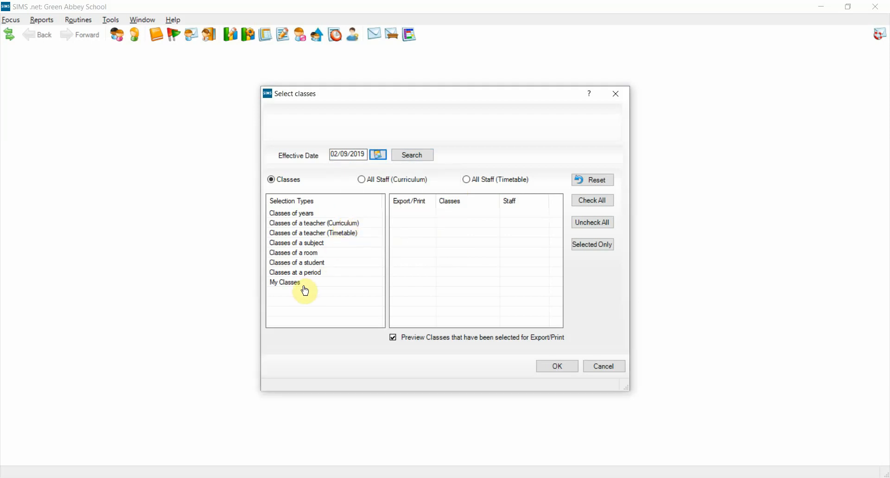
Step: Generate the class list report for all of My Classes and move on to class 8B/Re
{"action": "left_click", "coordinate": [411, 157]}
{"action": "left_click", "coordinate": [295, 283]}
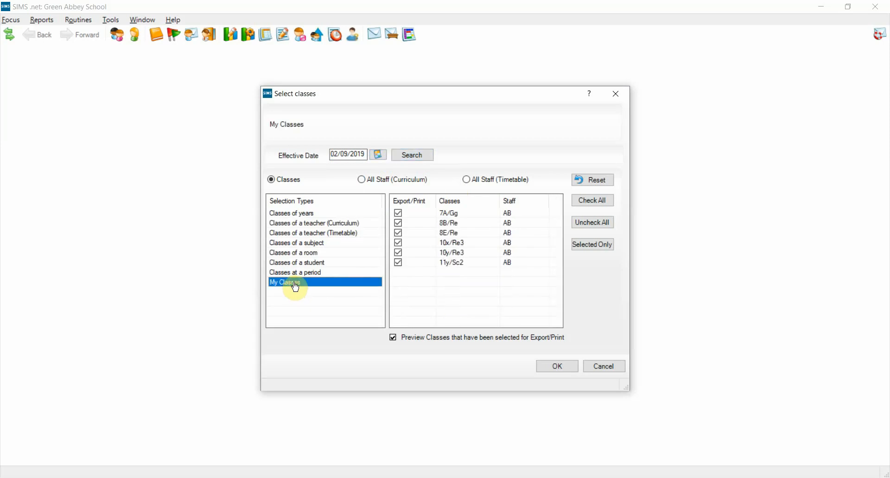
{"action": "left_click", "coordinate": [452, 224]}
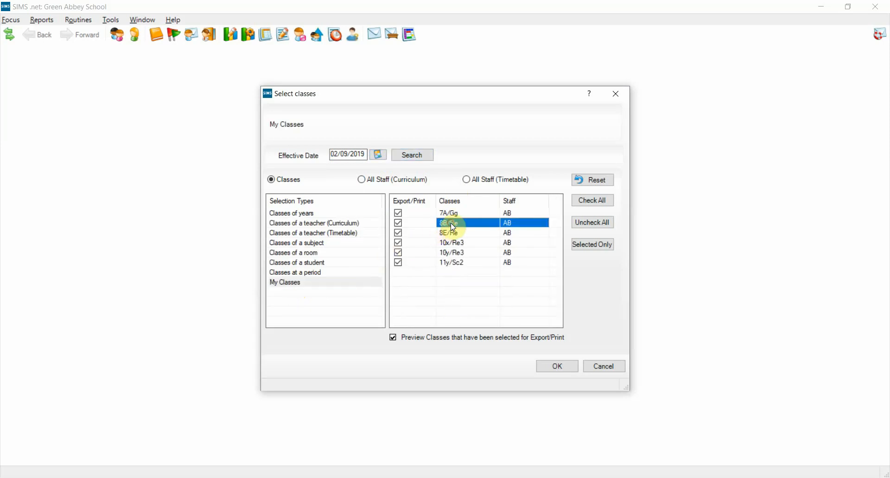
{"action": "left_click", "coordinate": [547, 366]}
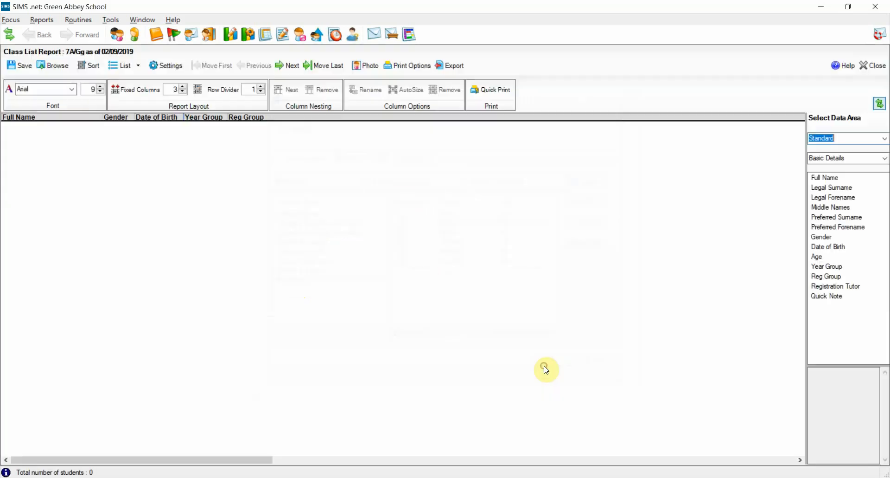
{"action": "left_click", "coordinate": [289, 66]}
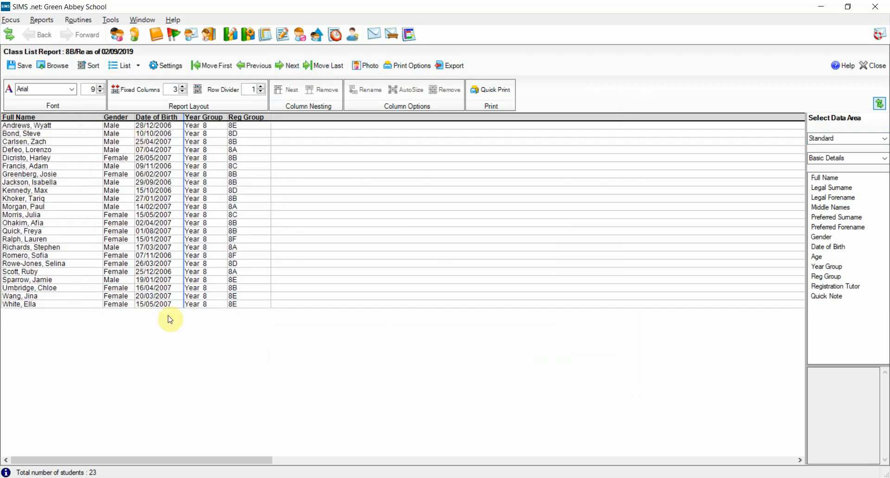
Step: Generate the photo list for class 8B/Re with Auto layout and a single list, look through the photos and close it
{"action": "left_click", "coordinate": [356, 67]}
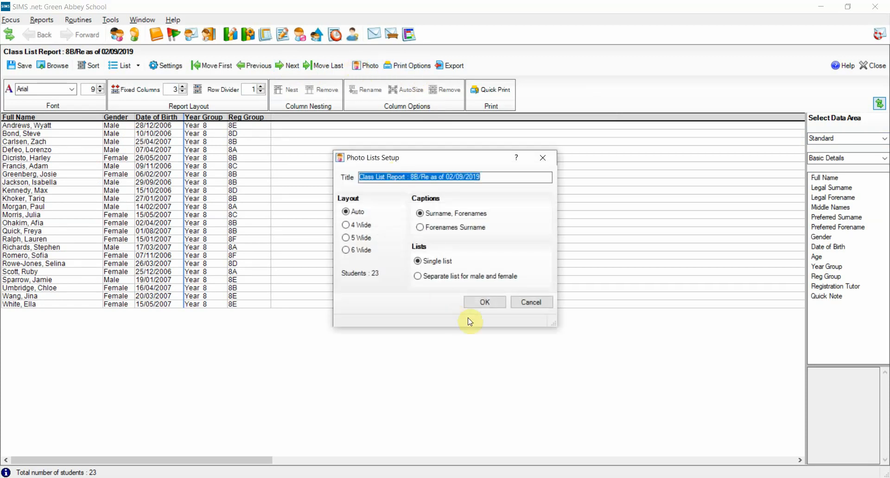
{"action": "left_click", "coordinate": [480, 302]}
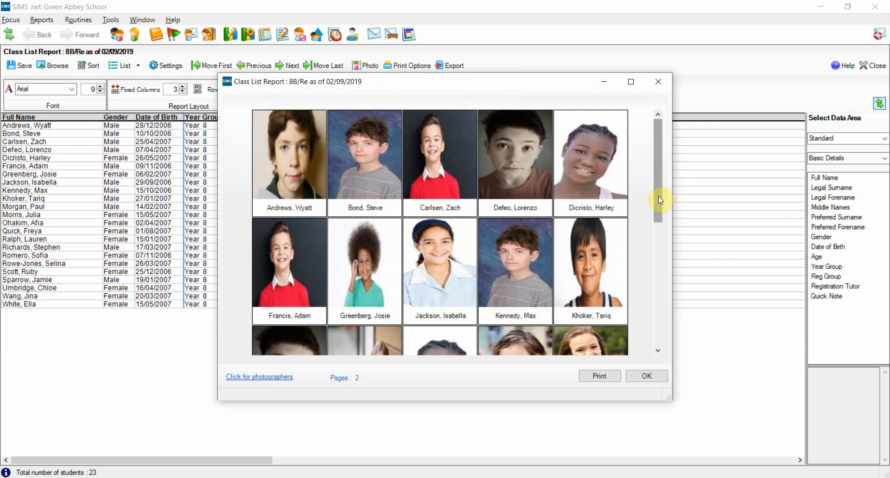
{"action": "left_click_drag", "start_coordinate": [659, 195], "coordinate": [657, 300]}
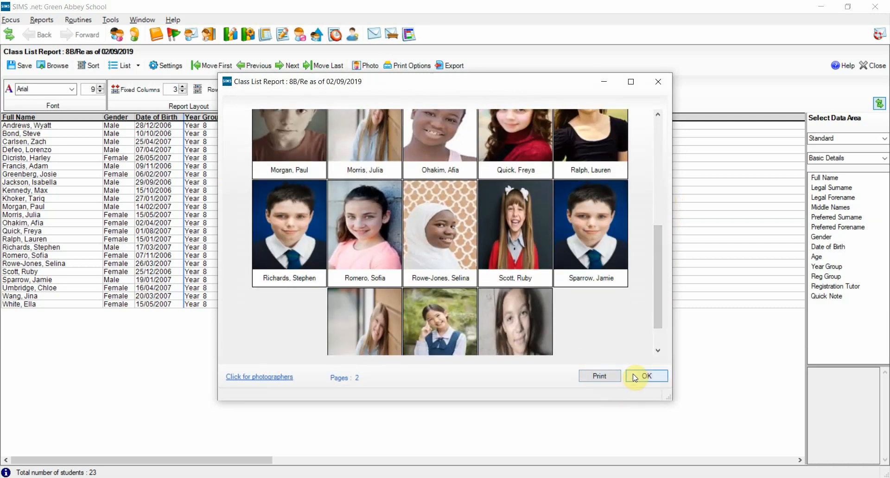
{"action": "left_click", "coordinate": [657, 81]}
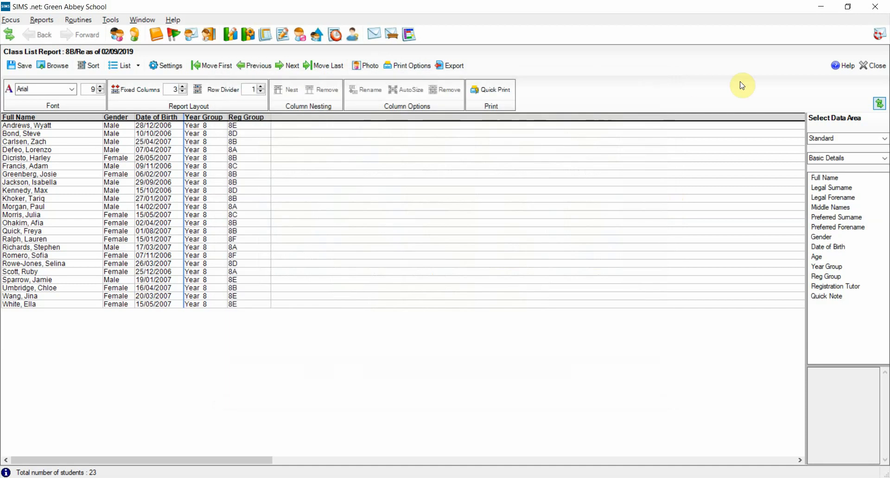
Step: Close the class list report and open the Report Designer
{"action": "left_click", "coordinate": [878, 67]}
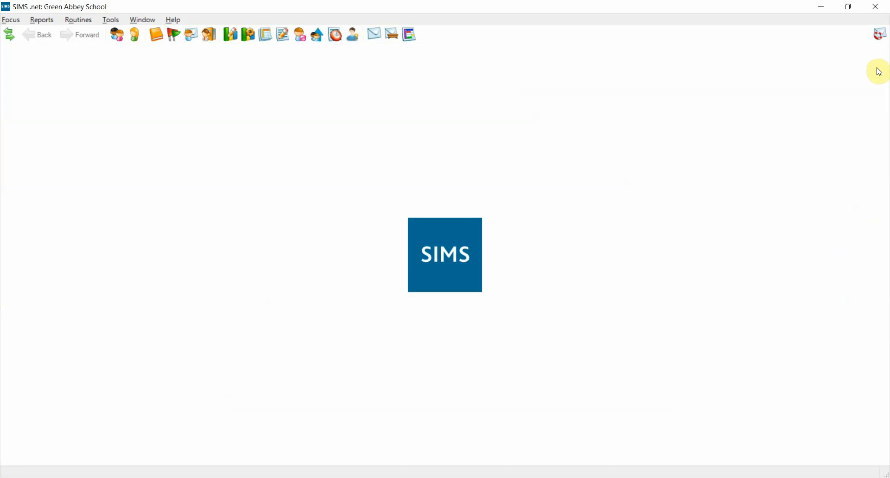
{"action": "left_click", "coordinate": [43, 20]}
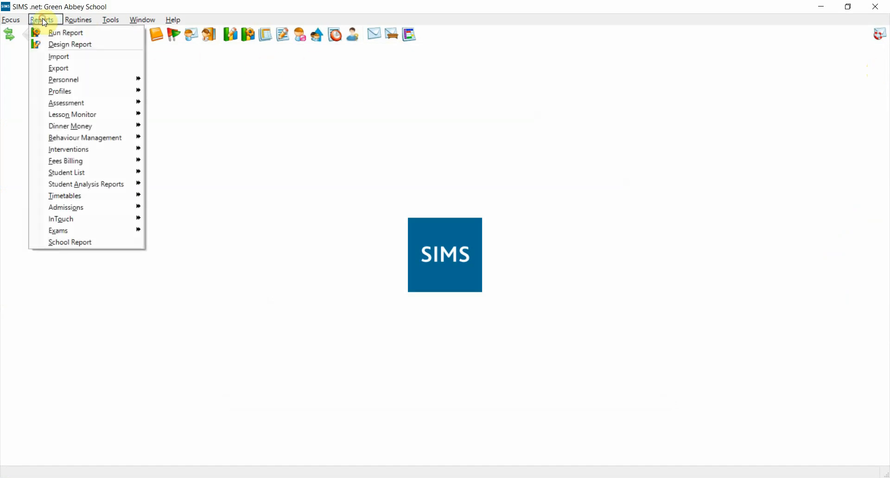
{"action": "left_click", "coordinate": [65, 44]}
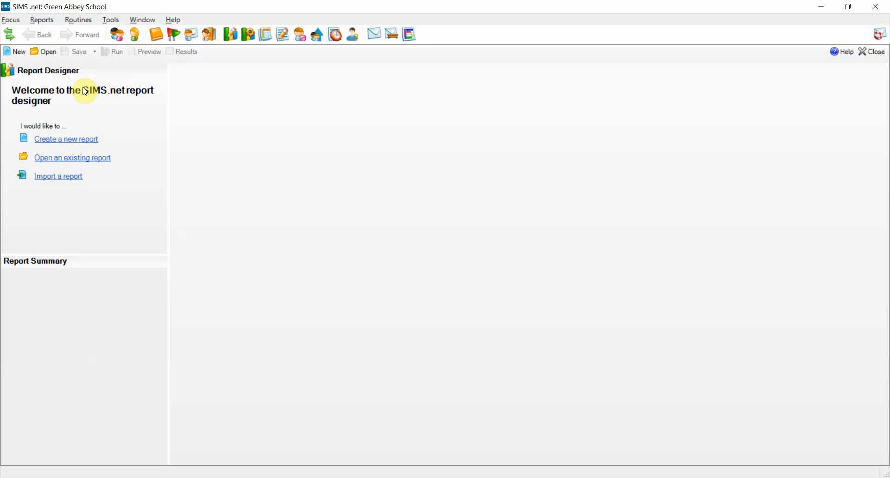
Step: Create a new report based on Student with the On roll population and proceed to the data fields
{"action": "left_click", "coordinate": [88, 140]}
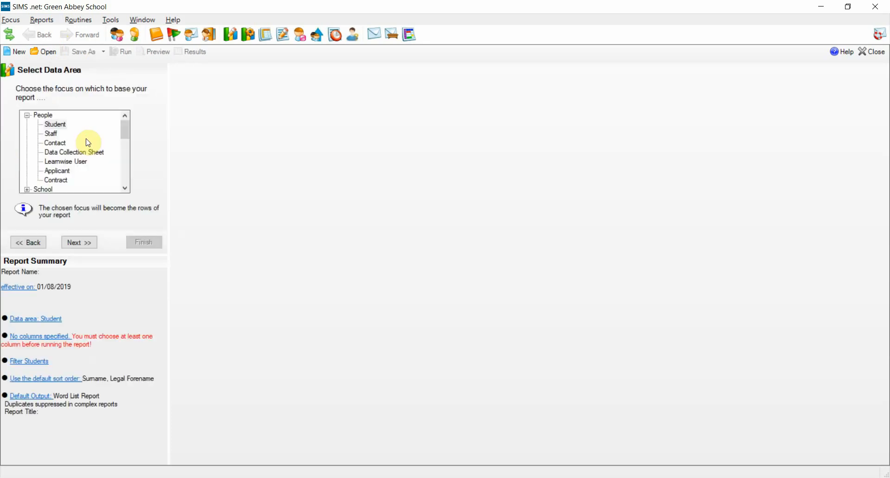
{"action": "left_click", "coordinate": [63, 127]}
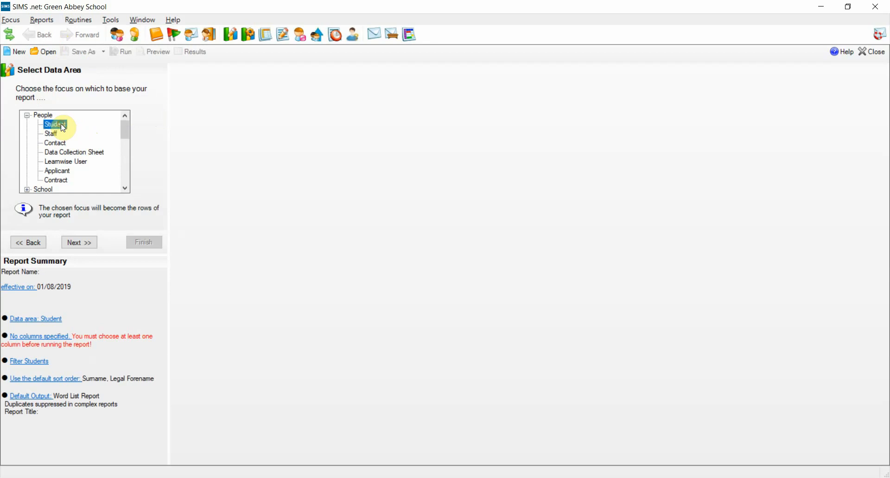
{"action": "left_click", "coordinate": [90, 246]}
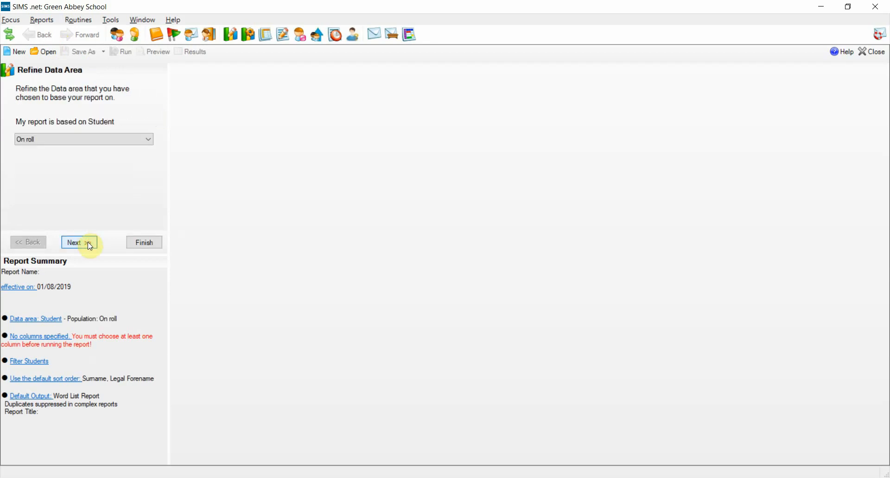
{"action": "left_click", "coordinate": [149, 140]}
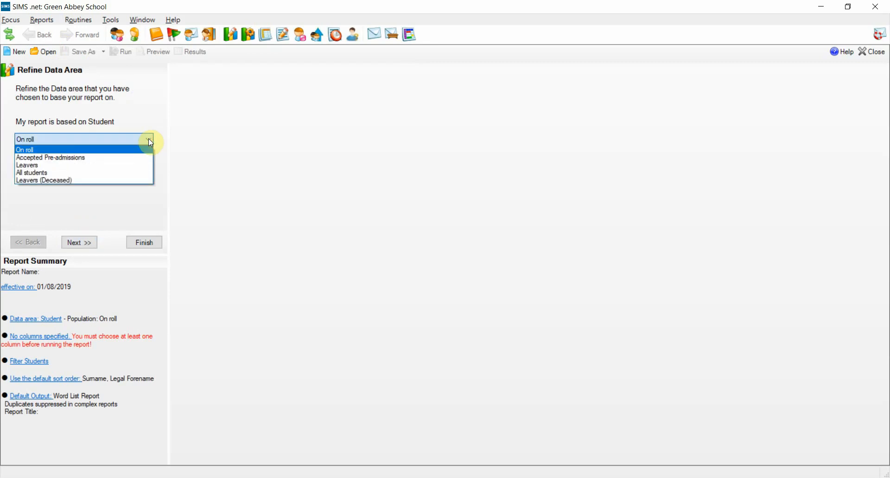
{"action": "left_click", "coordinate": [88, 140]}
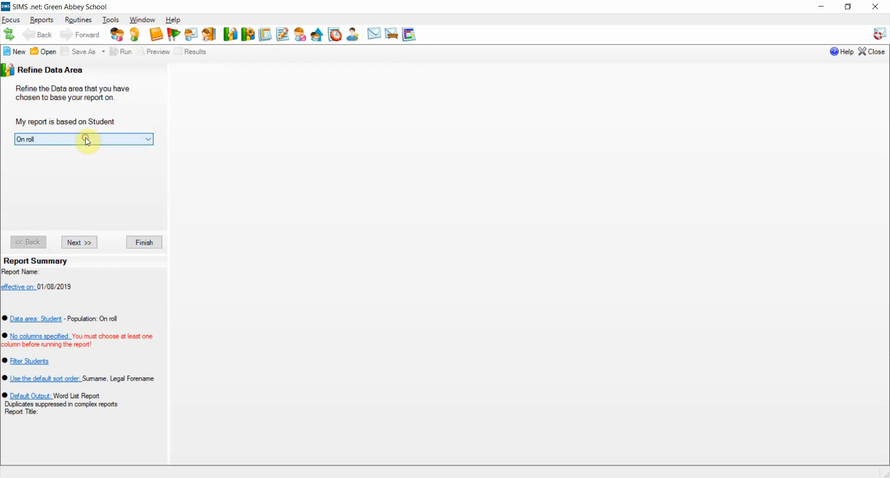
{"action": "left_click", "coordinate": [87, 245]}
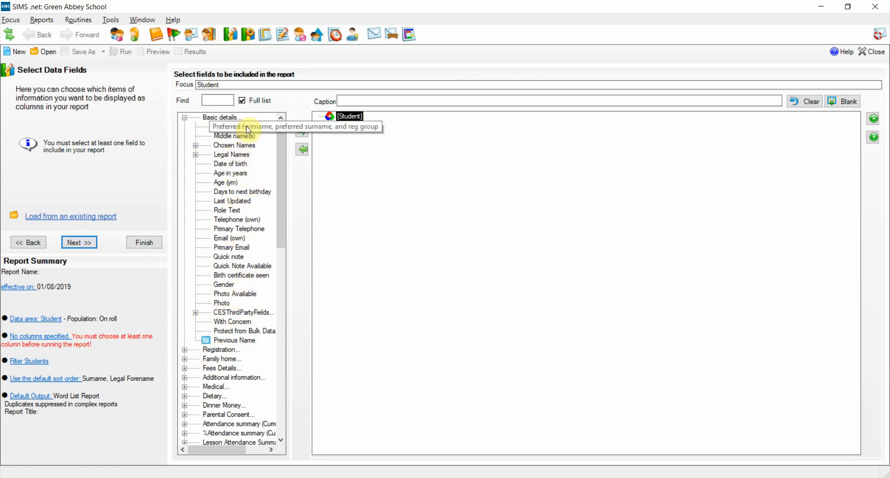
Step: Add the Legal Surname and Legal Forename fields from Legal Names to the report
{"action": "left_click", "coordinate": [196, 156]}
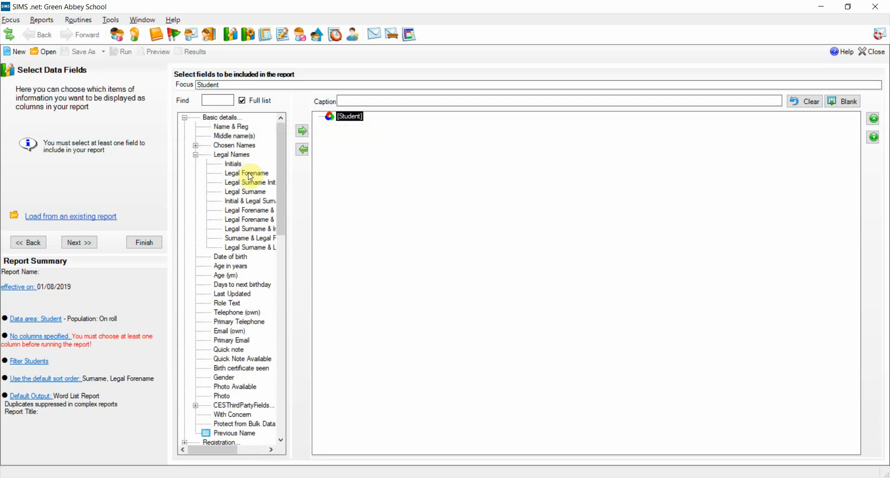
{"action": "double_click", "coordinate": [245, 192]}
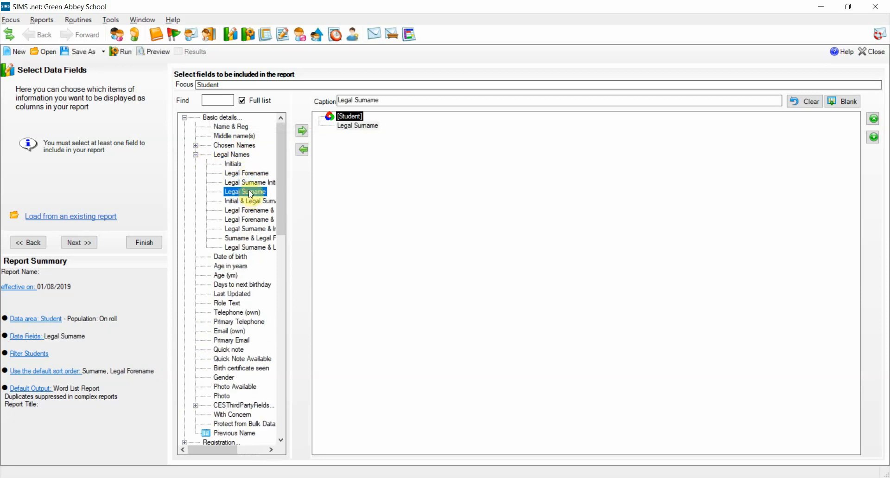
{"action": "left_click", "coordinate": [247, 174]}
{"action": "left_click", "coordinate": [302, 131]}
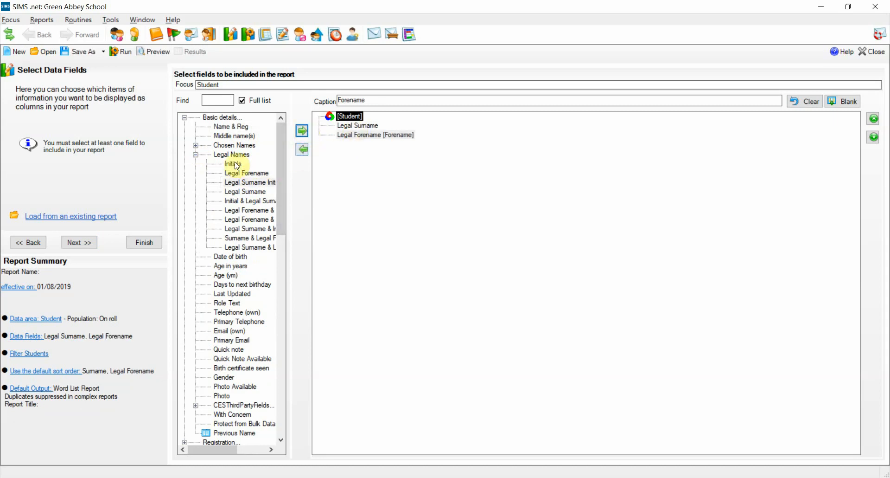
Step: Add the Reg group field from the Registration details to the report
{"action": "left_click", "coordinate": [195, 154]}
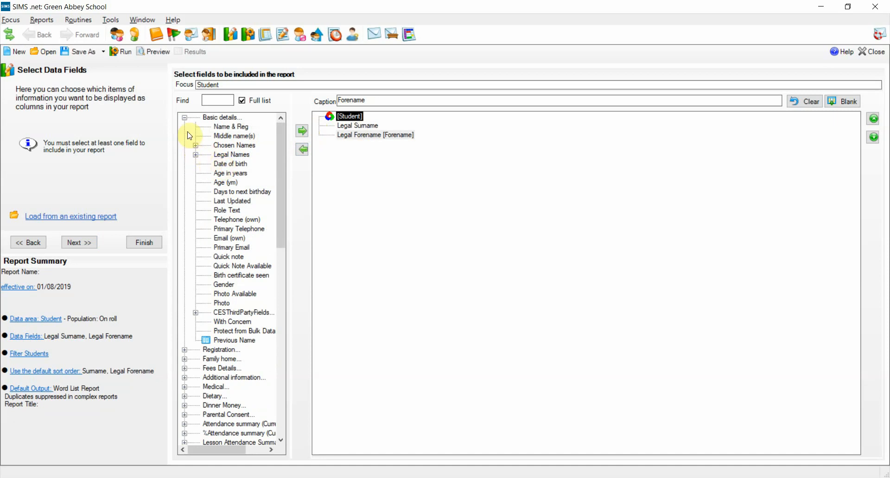
{"action": "left_click", "coordinate": [185, 118]}
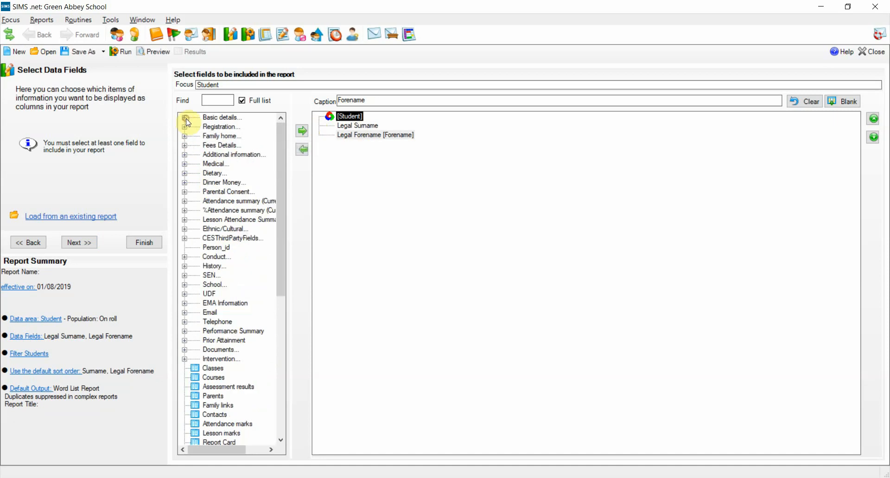
{"action": "left_click", "coordinate": [184, 127]}
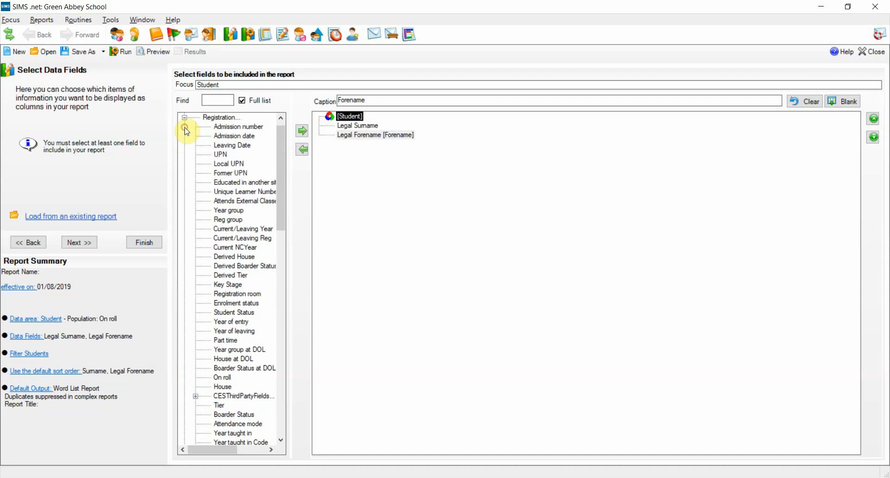
{"action": "double_click", "coordinate": [238, 221]}
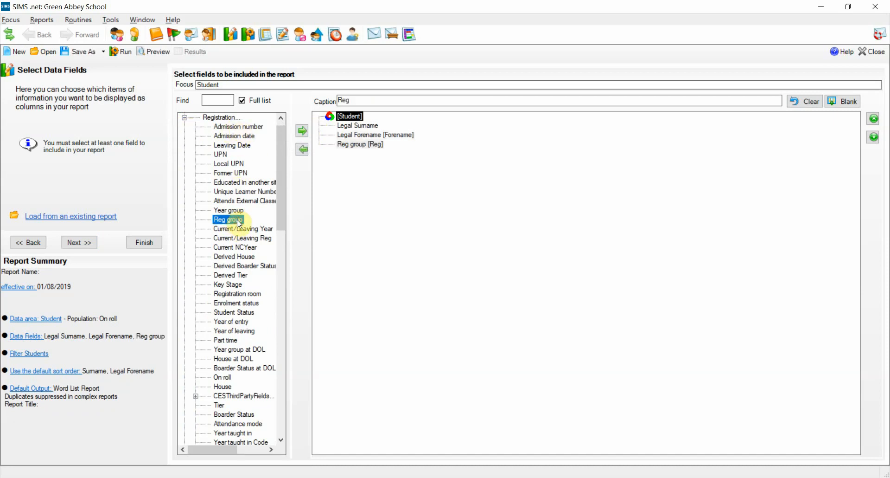
Step: Add the Gender and Age (ym) fields from the basic details to the report
{"action": "left_click", "coordinate": [185, 118]}
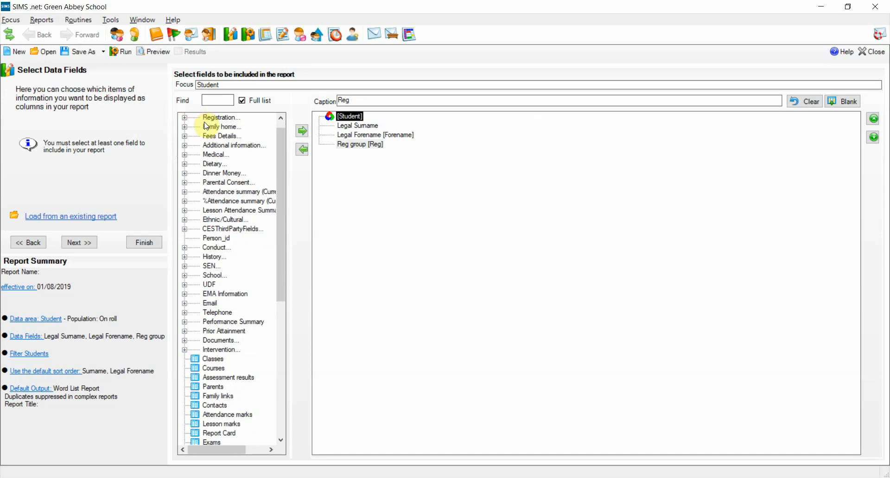
{"action": "left_click", "coordinate": [280, 117]}
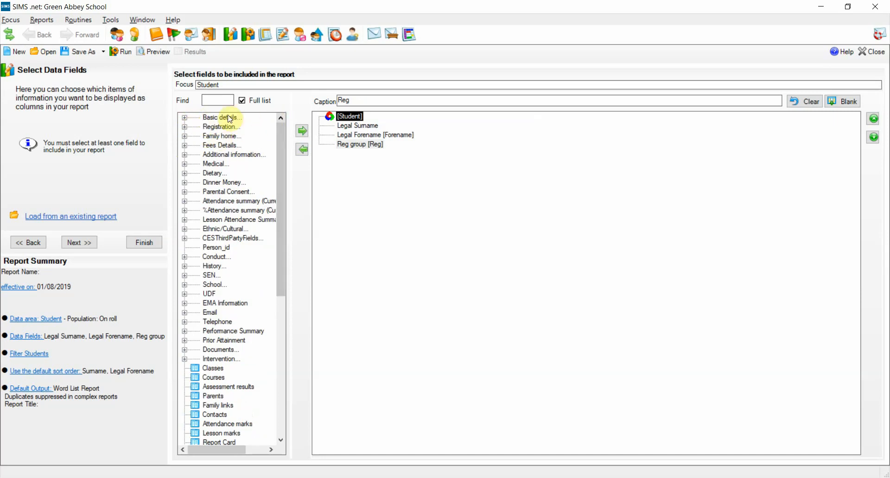
{"action": "left_click", "coordinate": [185, 118]}
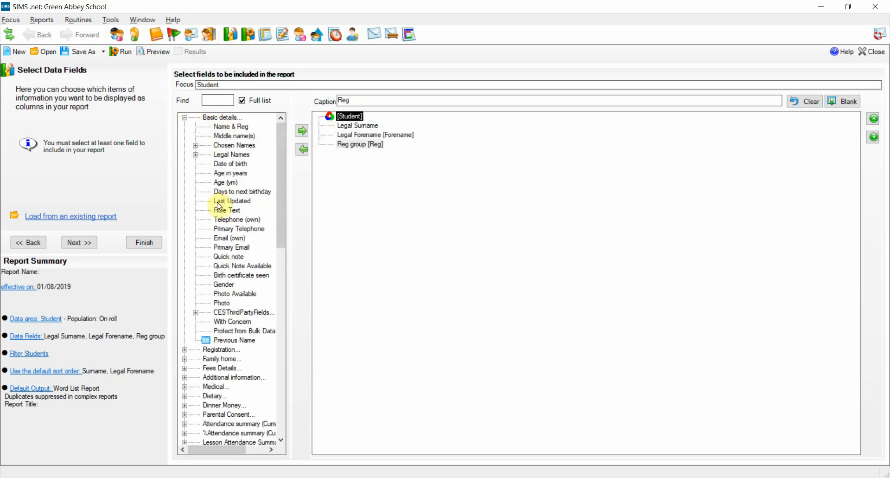
{"action": "double_click", "coordinate": [221, 284]}
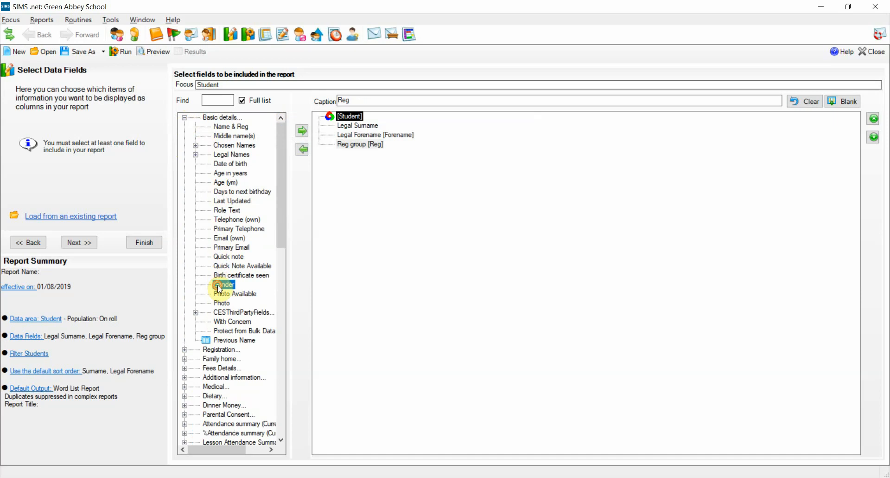
{"action": "double_click", "coordinate": [223, 183]}
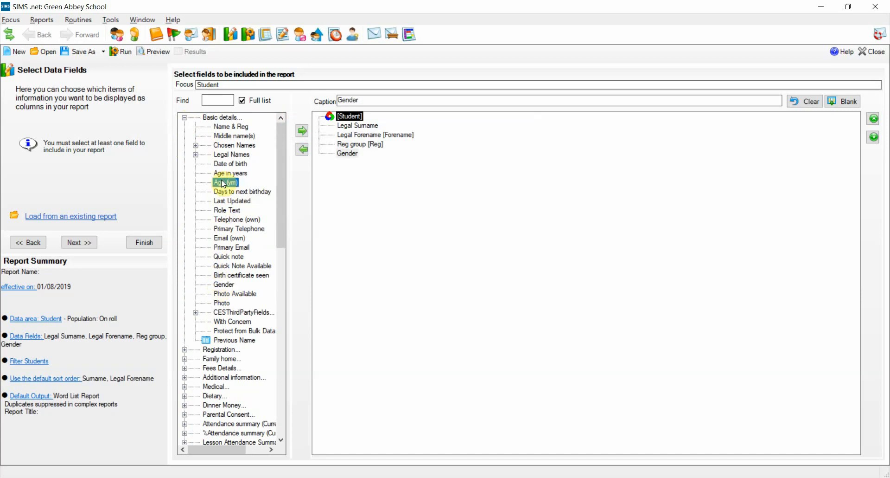
{"action": "left_click", "coordinate": [184, 118]}
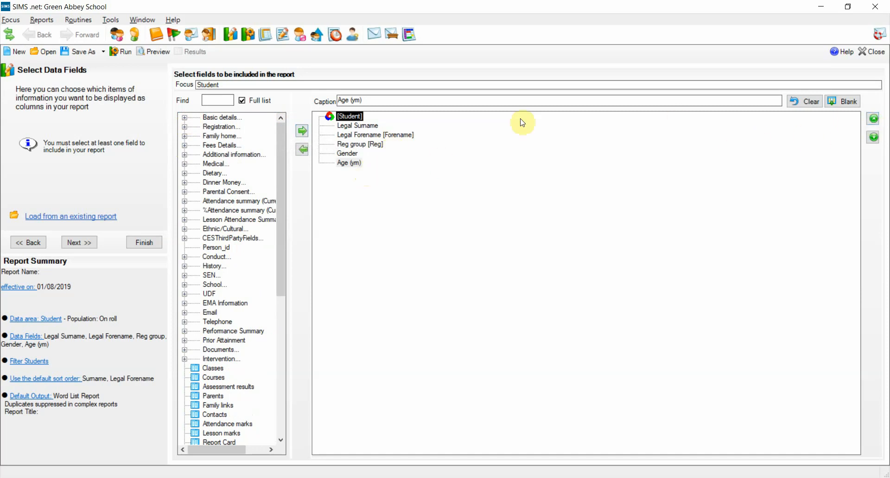
Step: Move Legal Forename above Legal Surname and change the Reg group field's caption to Reg Group
{"action": "left_click", "coordinate": [373, 136]}
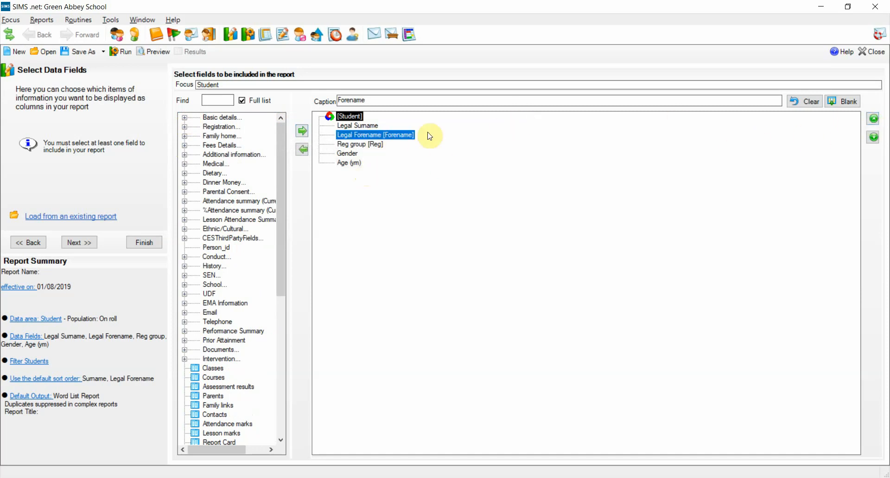
{"action": "left_click", "coordinate": [874, 119]}
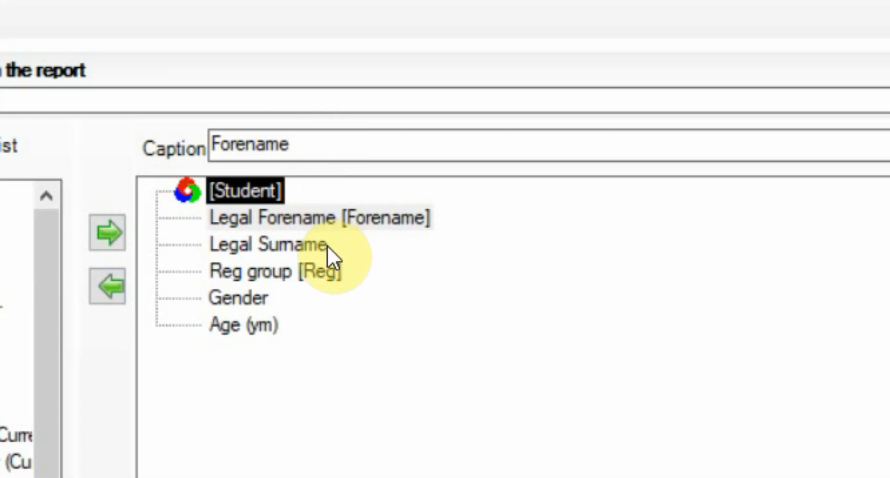
{"action": "left_click", "coordinate": [322, 275]}
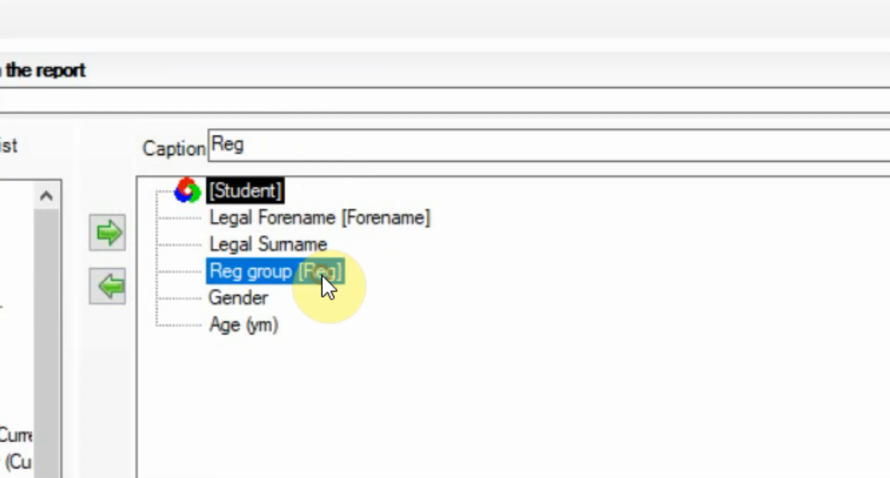
{"action": "left_click", "coordinate": [283, 144]}
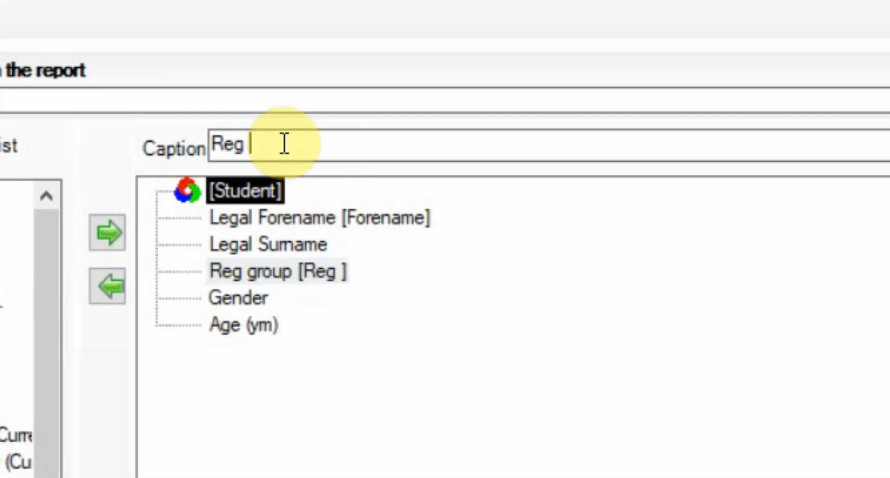
{"action": "type", "text": "Group"}
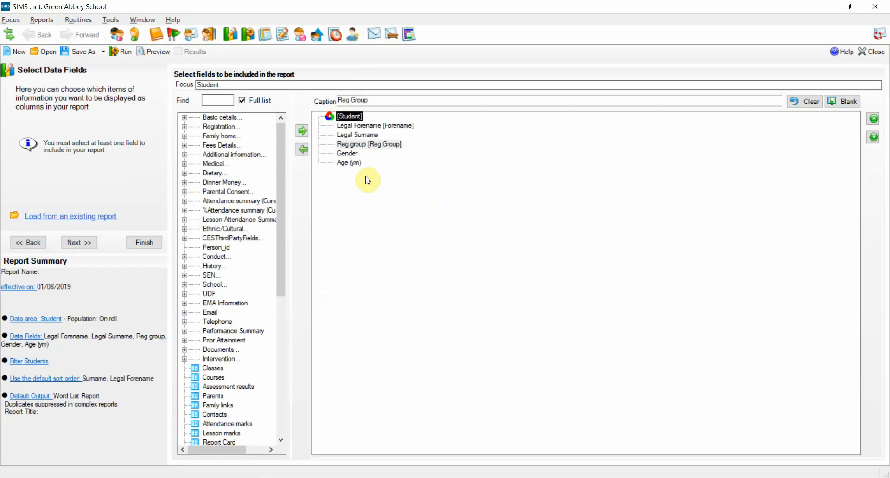
Step: Define a filter condition that restricts the report to students whose Registration year group is Year 8
{"action": "left_click", "coordinate": [90, 245]}
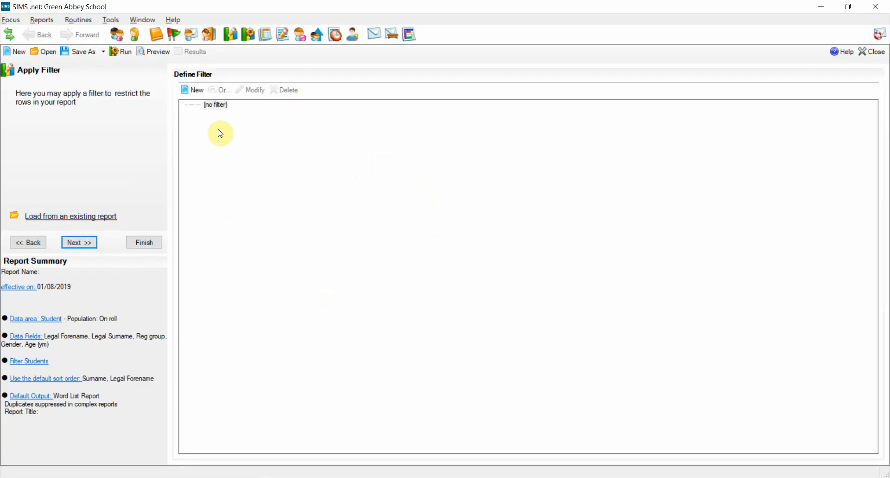
{"action": "left_click", "coordinate": [199, 88]}
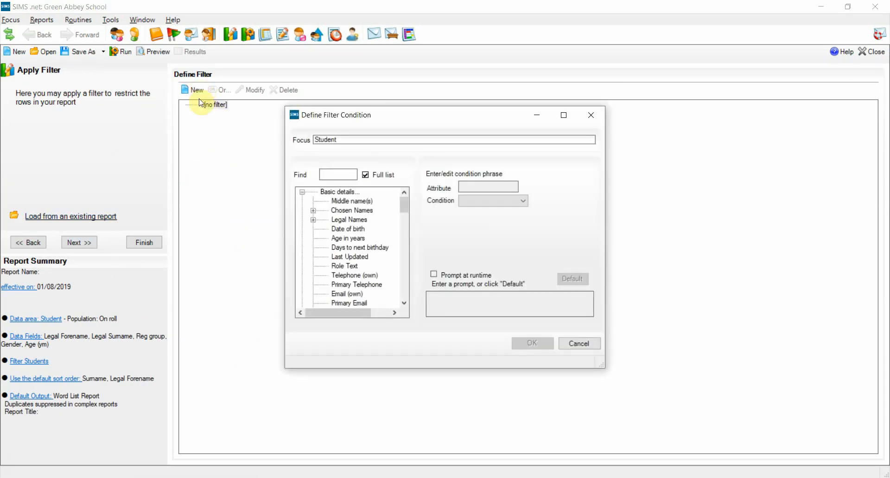
{"action": "left_click", "coordinate": [302, 191]}
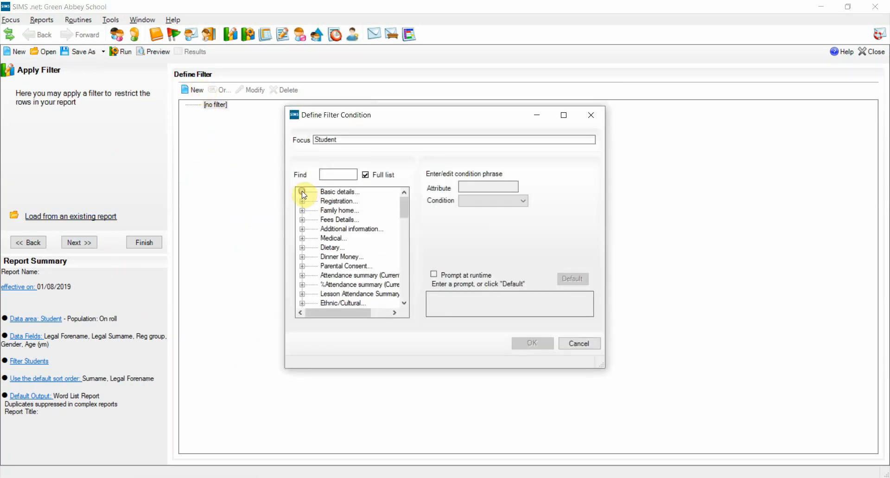
{"action": "left_click", "coordinate": [303, 201]}
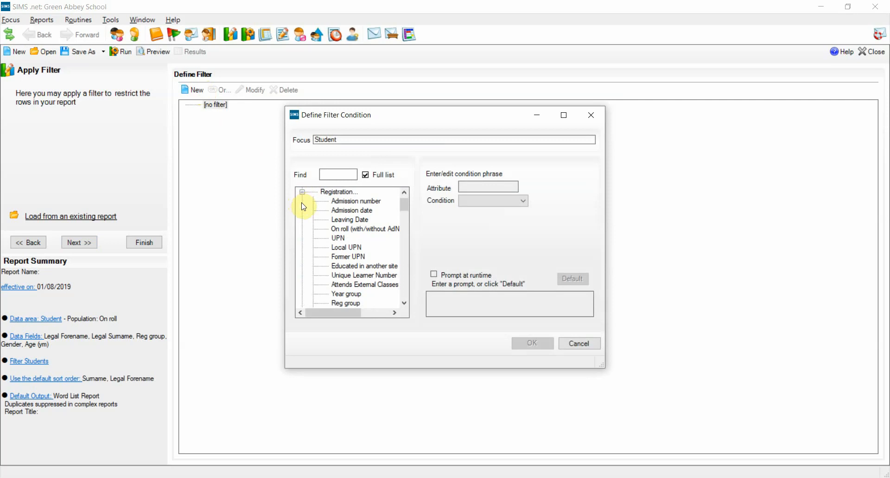
{"action": "double_click", "coordinate": [347, 294]}
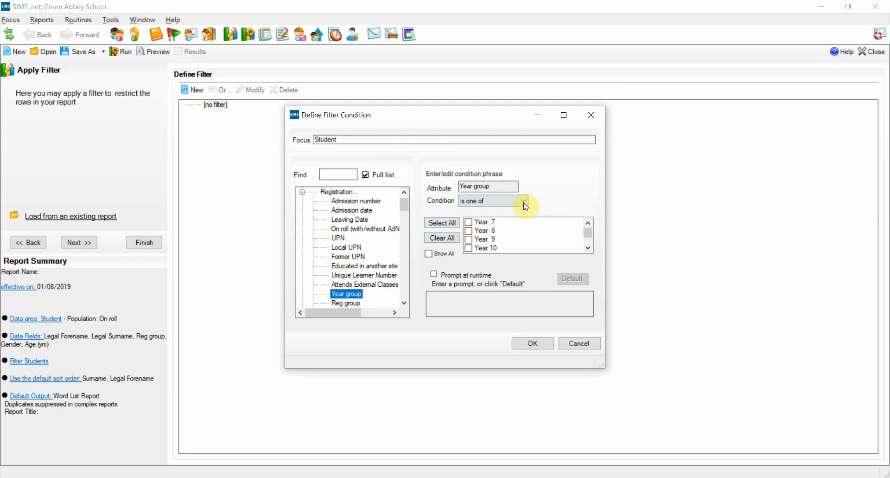
{"action": "left_click", "coordinate": [469, 230]}
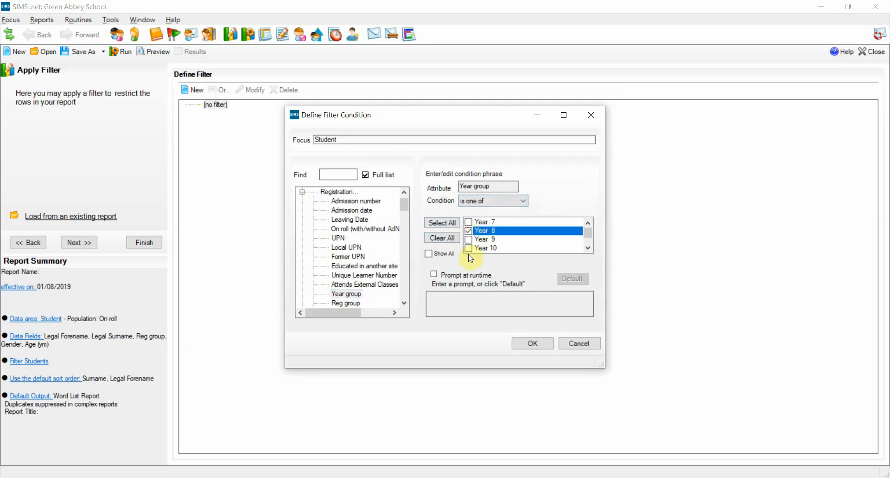
{"action": "left_click", "coordinate": [532, 344]}
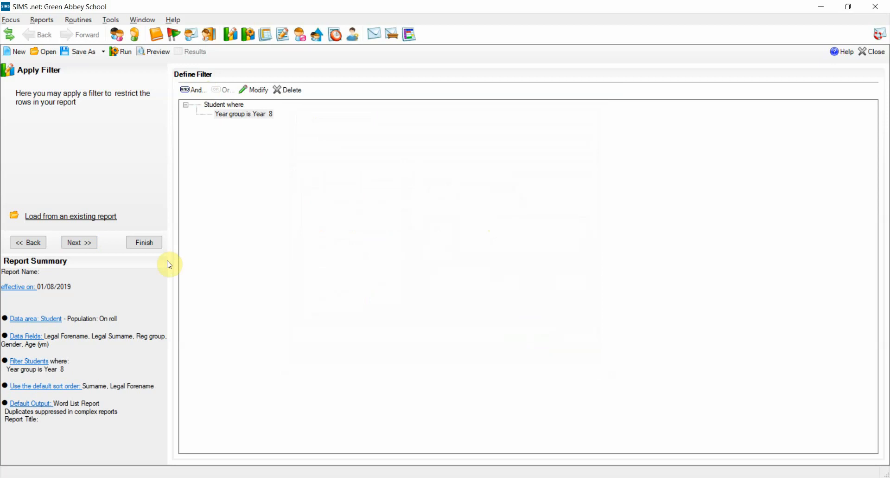
Step: Keep the default sort order for the report rows and proceed to the effective date settings
{"action": "left_click", "coordinate": [87, 243]}
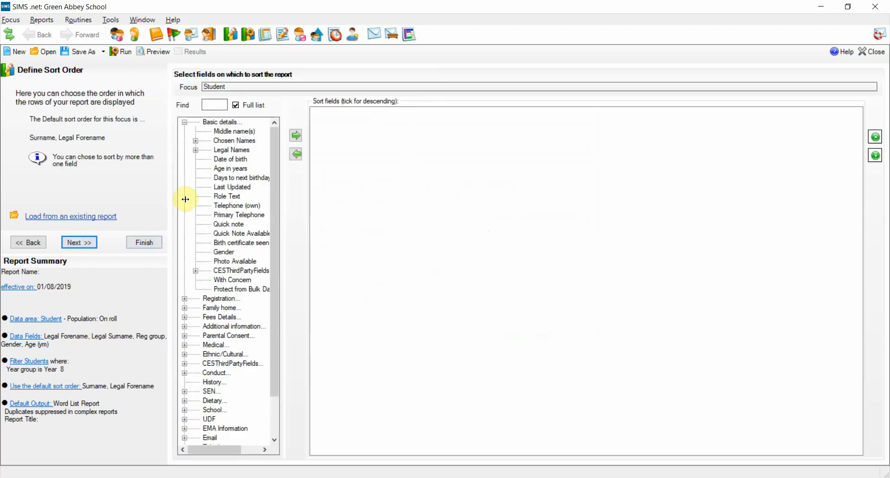
{"action": "left_click", "coordinate": [354, 143]}
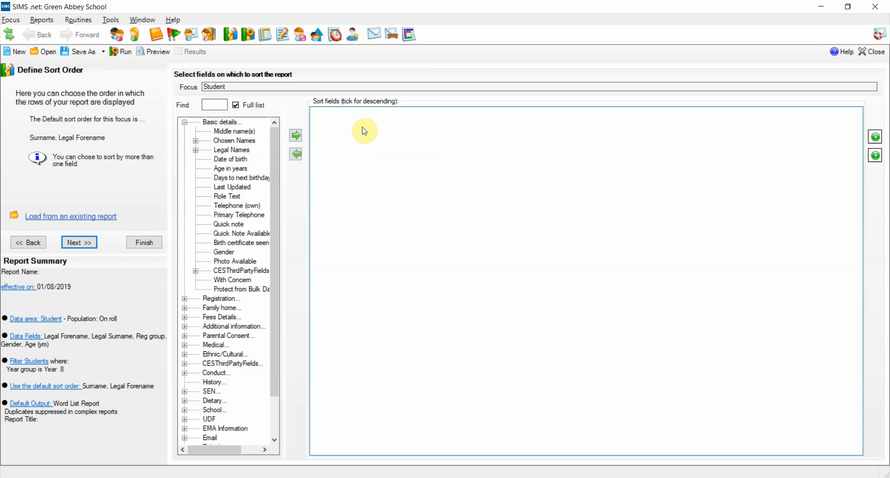
{"action": "left_click", "coordinate": [185, 122]}
{"action": "left_click", "coordinate": [88, 244]}
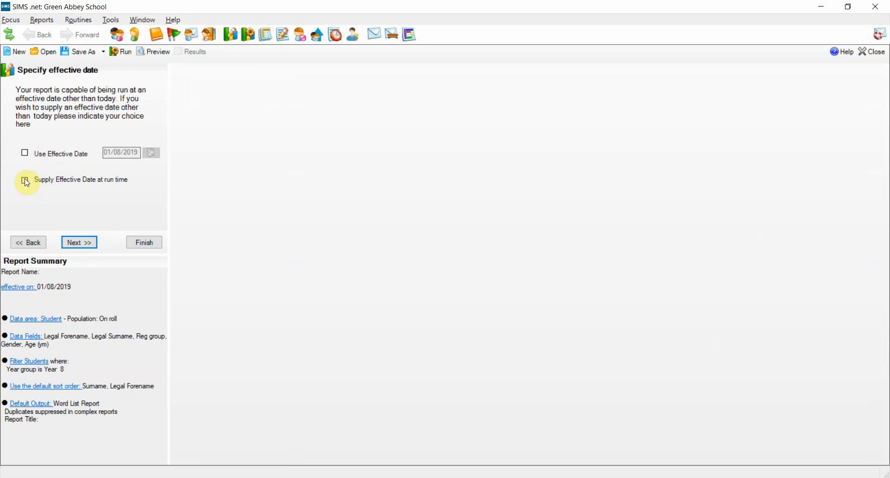
Step: Set the report to use an effective date of 02/09/2019 and continue to the presentation settings
{"action": "left_click", "coordinate": [26, 154]}
{"action": "left_click", "coordinate": [151, 153]}
{"action": "left_click", "coordinate": [228, 191]}
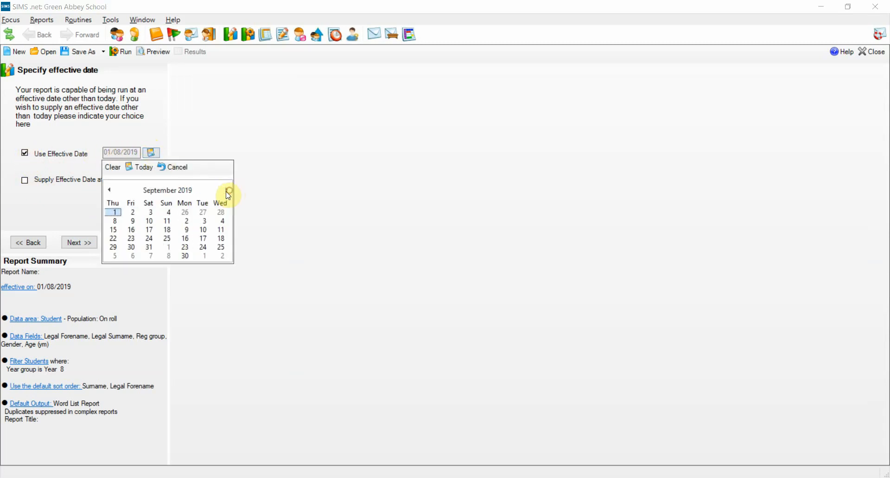
{"action": "left_click", "coordinate": [115, 221]}
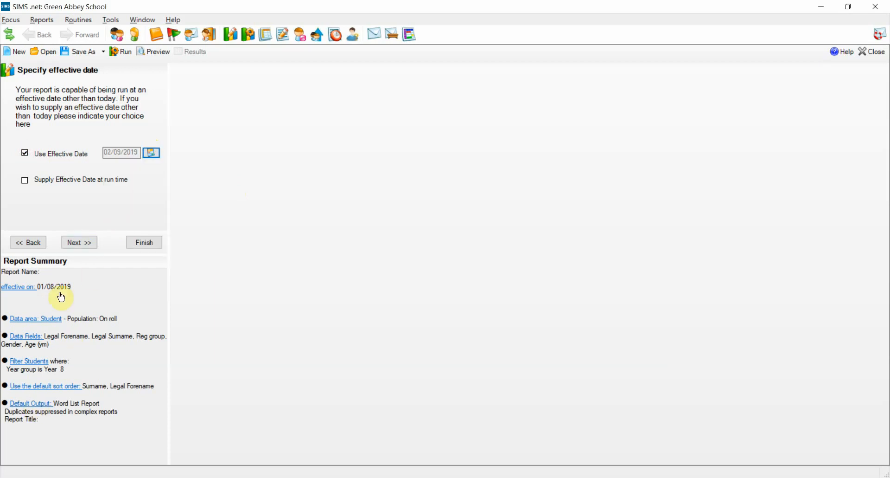
{"action": "left_click", "coordinate": [90, 242]}
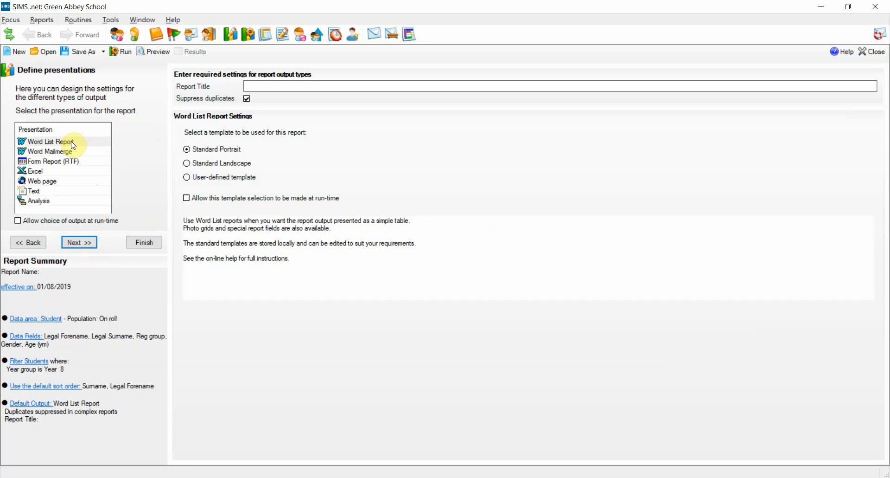
Step: Choose Excel as the report's presentation, preview the report results and return to the design
{"action": "left_click", "coordinate": [43, 174]}
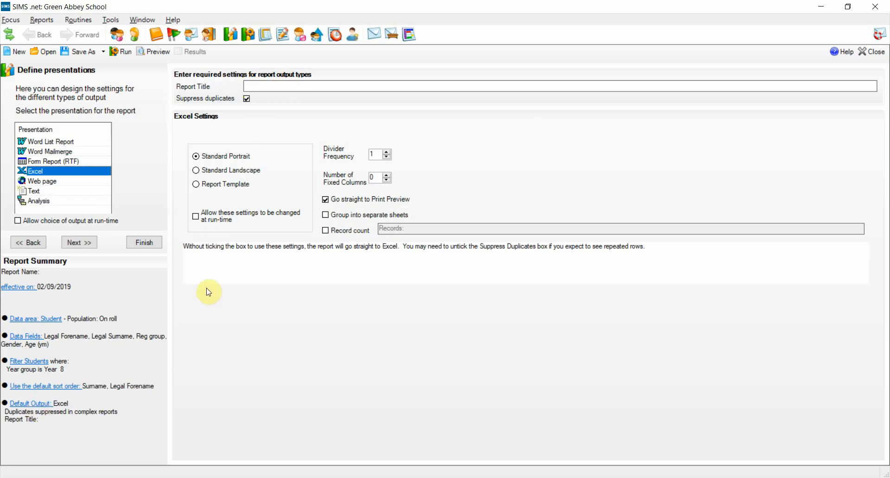
{"action": "left_click", "coordinate": [154, 50]}
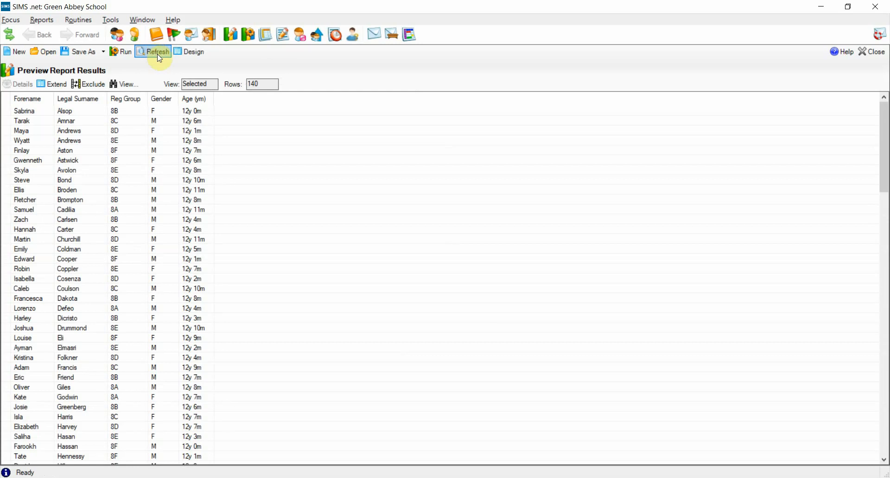
{"action": "left_click", "coordinate": [191, 52]}
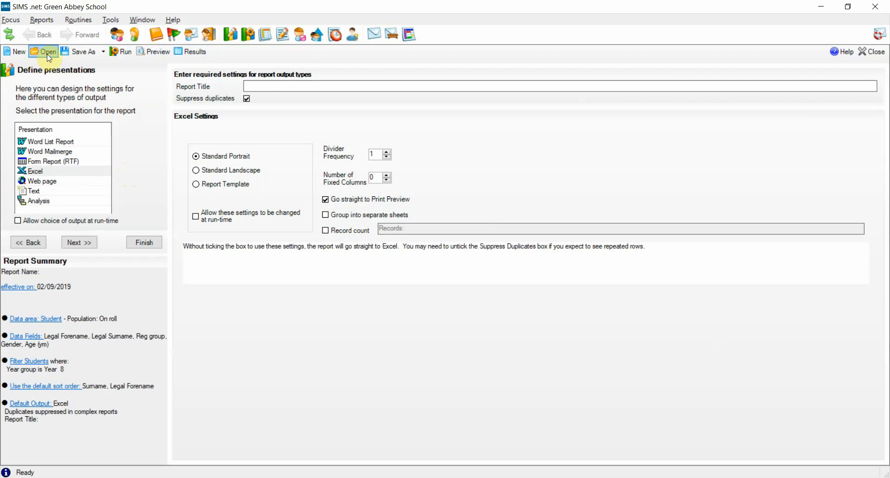
Step: Save the report under the name "Reg new term"
{"action": "left_click", "coordinate": [80, 52]}
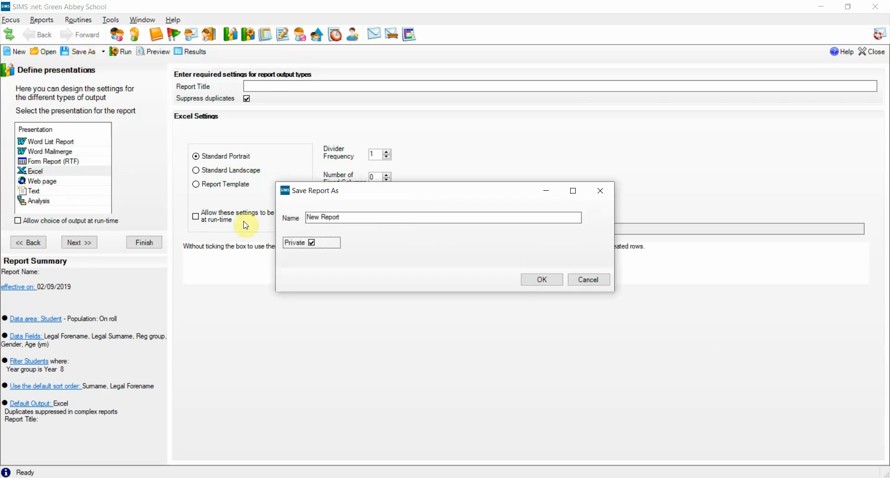
{"action": "left_click", "coordinate": [346, 217]}
{"action": "left_click_drag", "start_coordinate": [345, 218], "coordinate": [292, 215]}
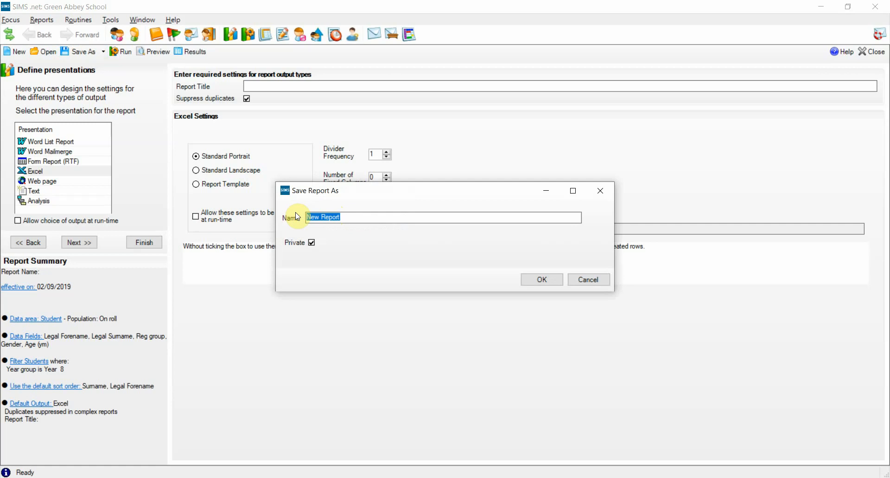
{"action": "type", "text": "Reg n"}
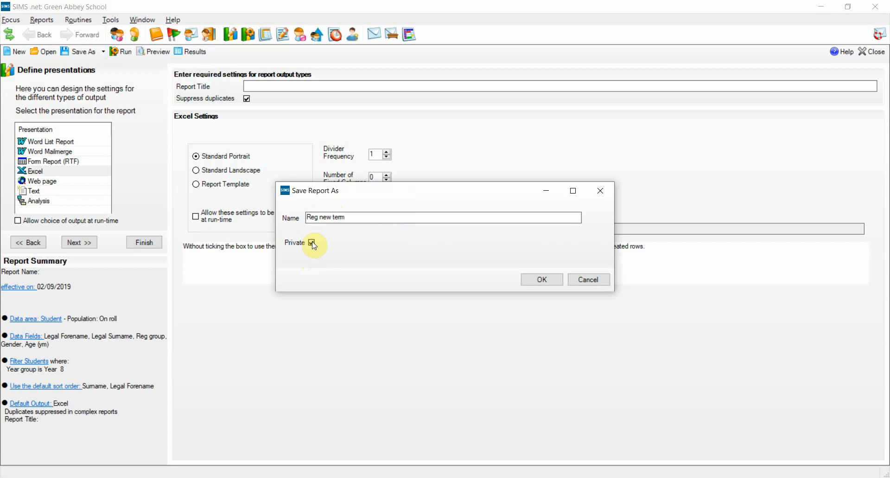
{"action": "left_click", "coordinate": [529, 277]}
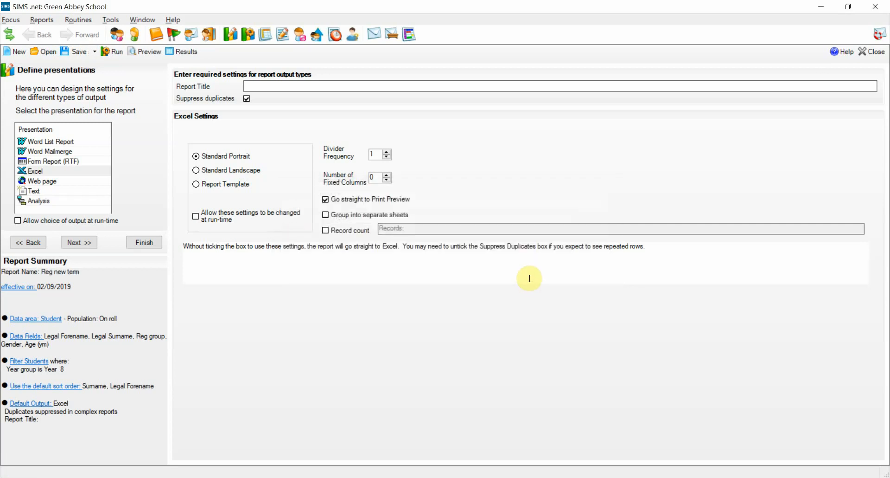
Step: Run the report to Excel, enable the workbook's macros, view the print preview and close Excel
{"action": "left_click", "coordinate": [113, 52]}
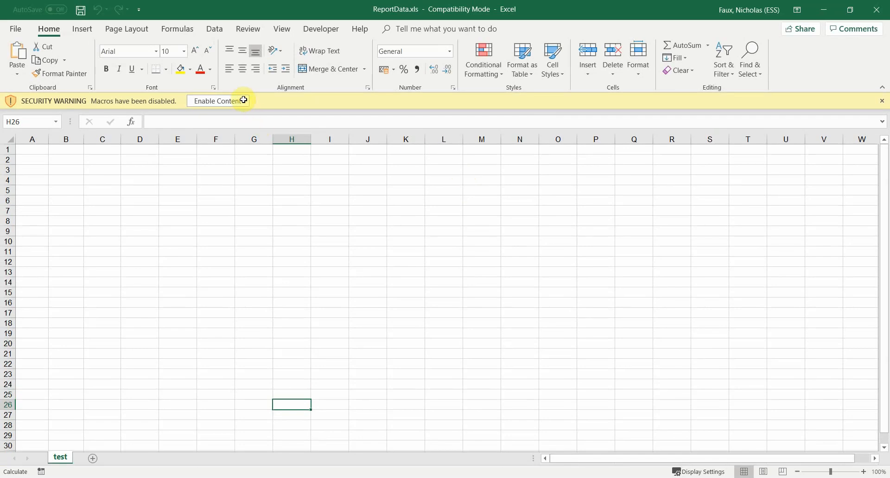
{"action": "left_click", "coordinate": [235, 106]}
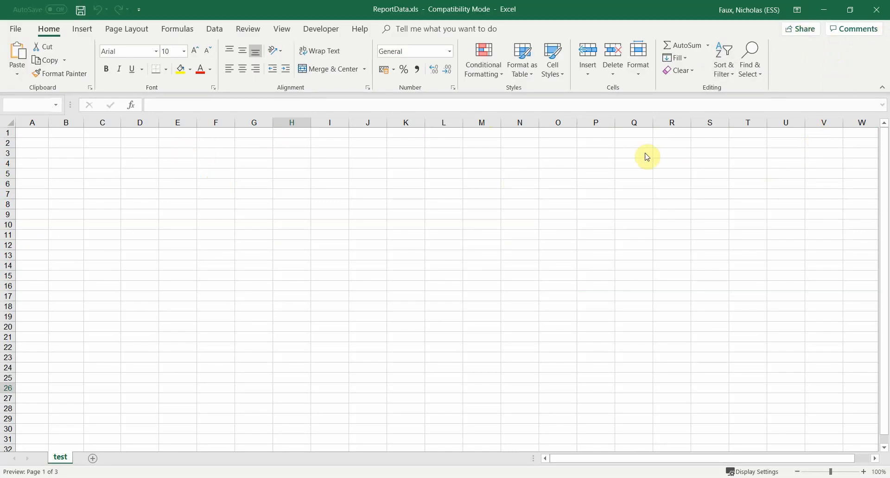
{"action": "left_click", "coordinate": [872, 13]}
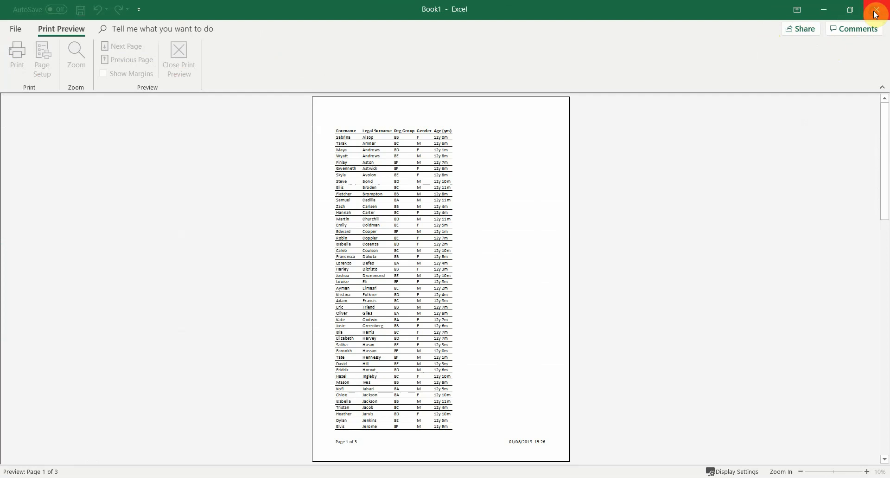
{"action": "left_click", "coordinate": [876, 10]}
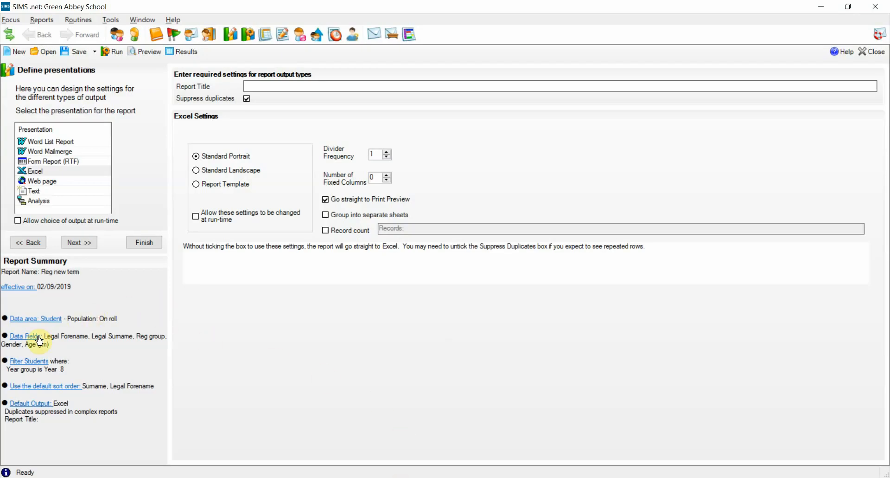
Step: Modify the Year group filter condition so that it prompts for the year group at runtime
{"action": "left_click", "coordinate": [37, 365]}
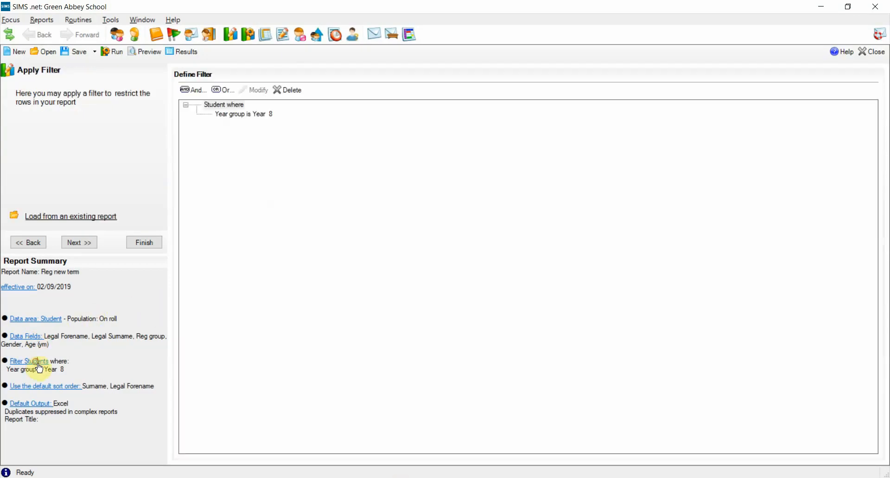
{"action": "left_click", "coordinate": [246, 116]}
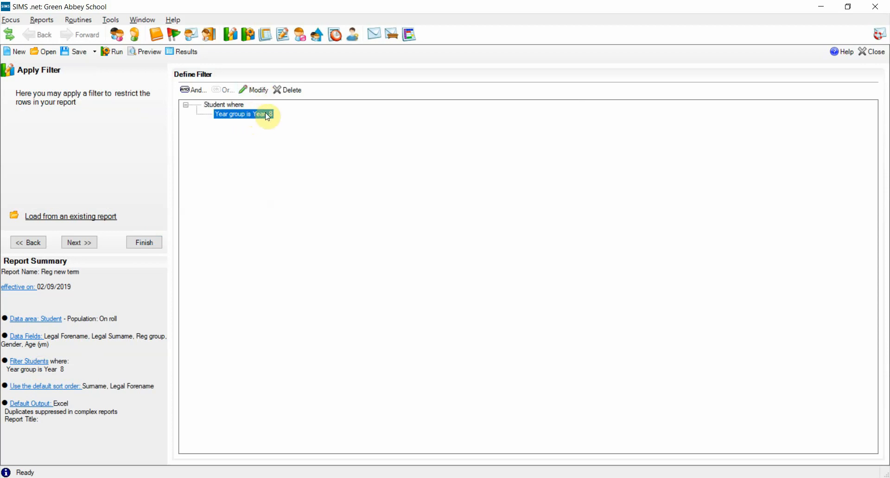
{"action": "left_click", "coordinate": [265, 91]}
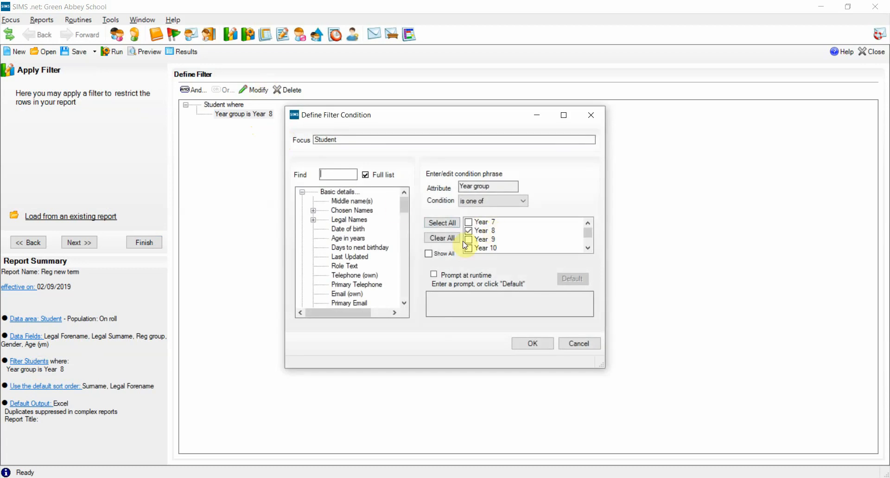
{"action": "left_click", "coordinate": [434, 276]}
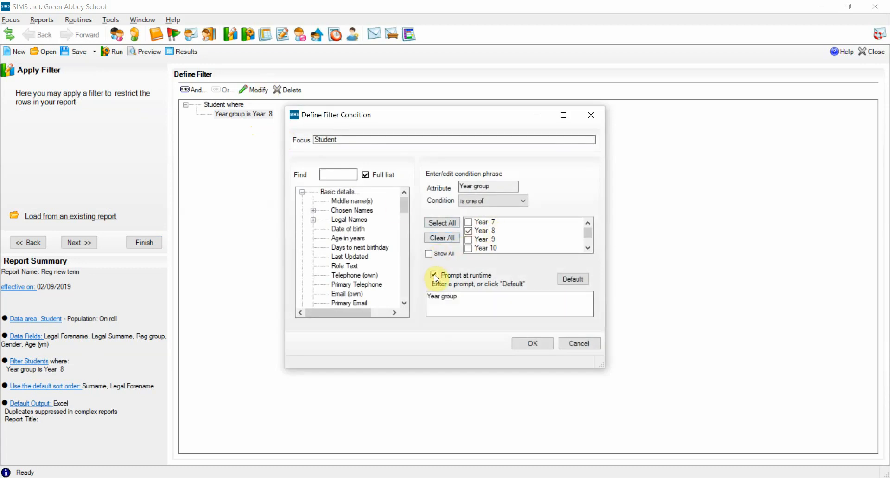
{"action": "left_click", "coordinate": [532, 343]}
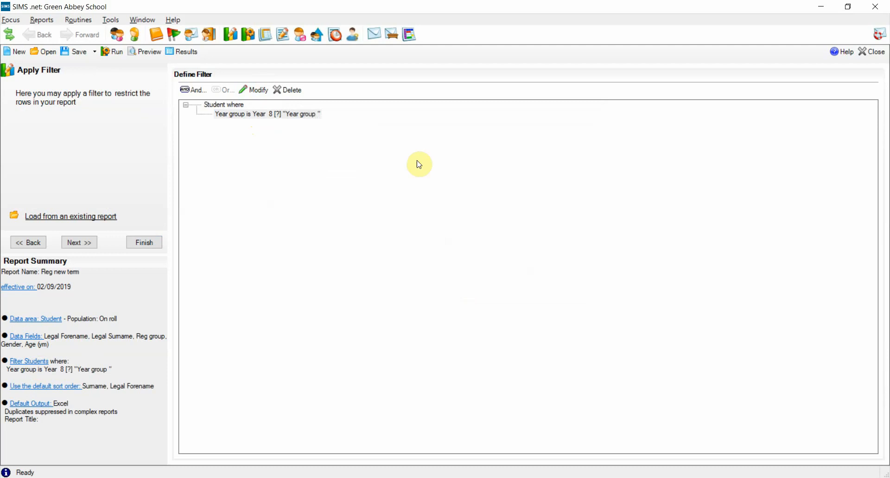
Step: Preview the report with Year 8 and Year 9 selected as the year group parameter values
{"action": "left_click", "coordinate": [142, 50]}
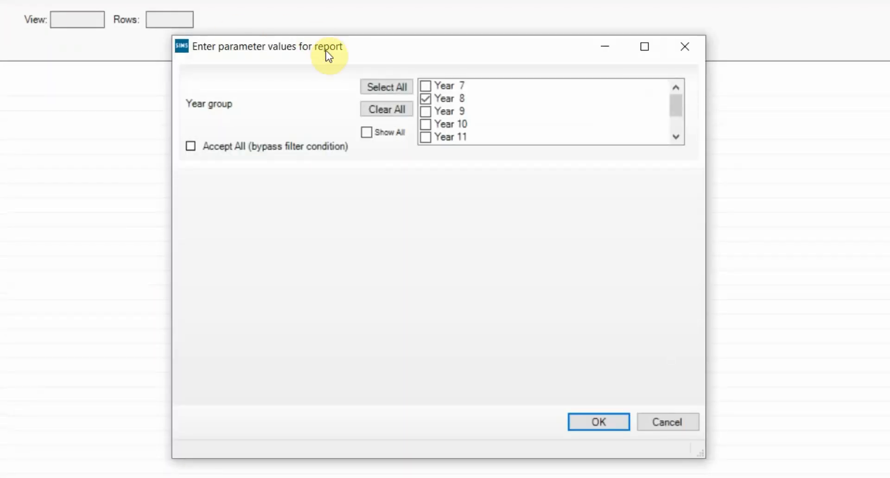
{"action": "left_click", "coordinate": [425, 99]}
{"action": "left_click", "coordinate": [426, 111]}
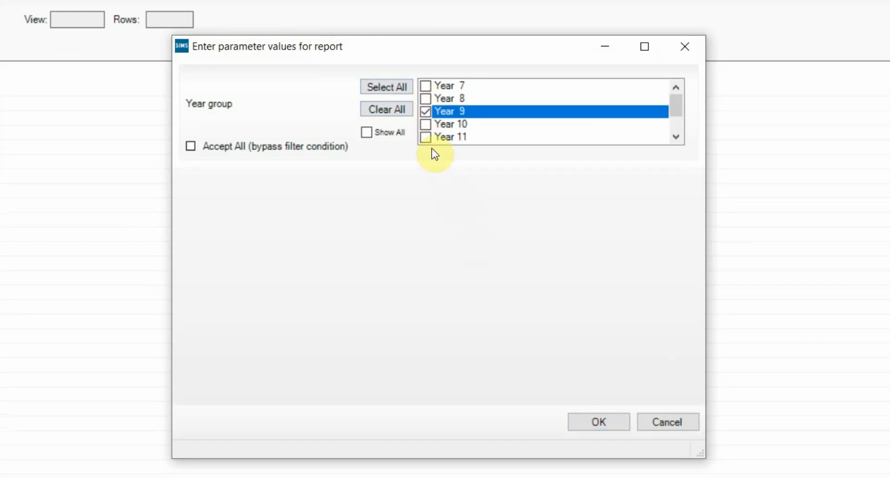
{"action": "left_click", "coordinate": [427, 98]}
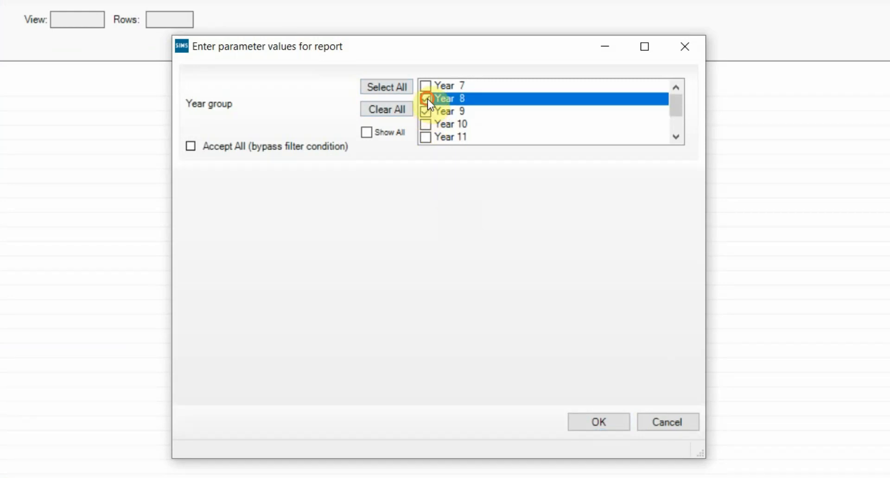
{"action": "left_click", "coordinate": [603, 420]}
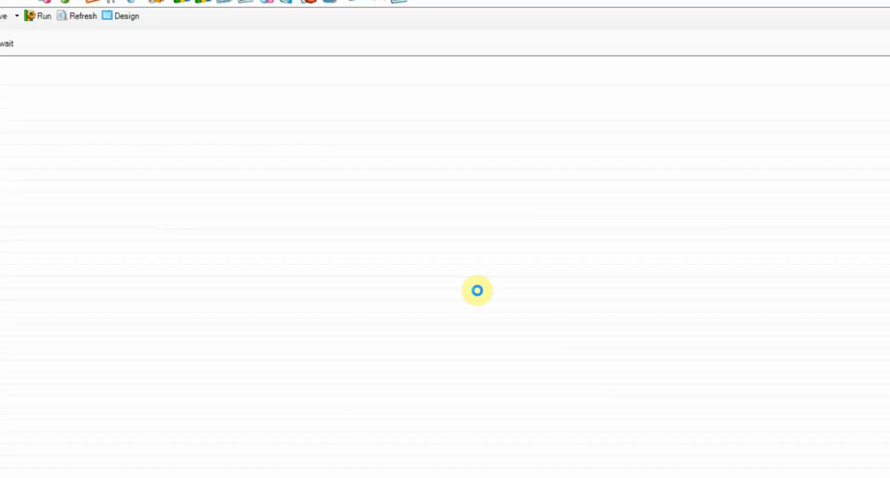